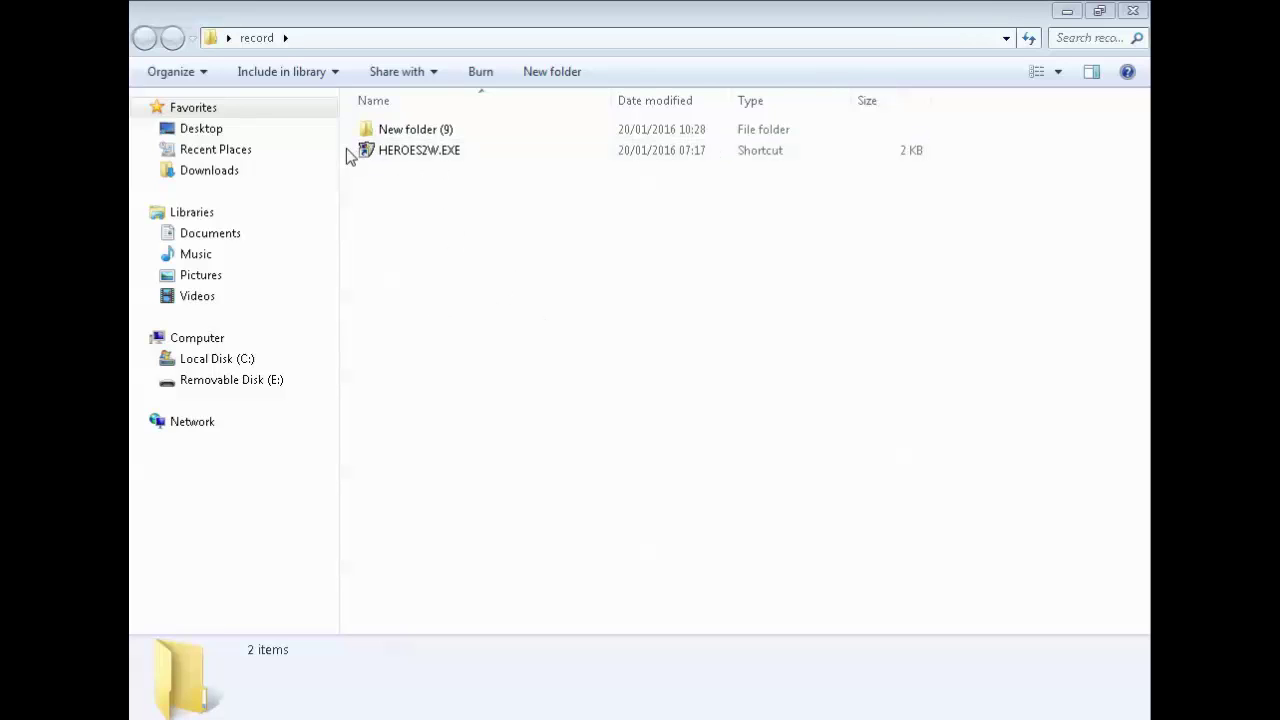
- Launch the HEROES2W.EXE shortcut to read its startup system error, and dismiss the error dialog
mouse_move(415, 157)
mouse_down()
mouse_move(466, 249)
mouse_move(432, 156)
mouse_up()
double_click(432, 156)
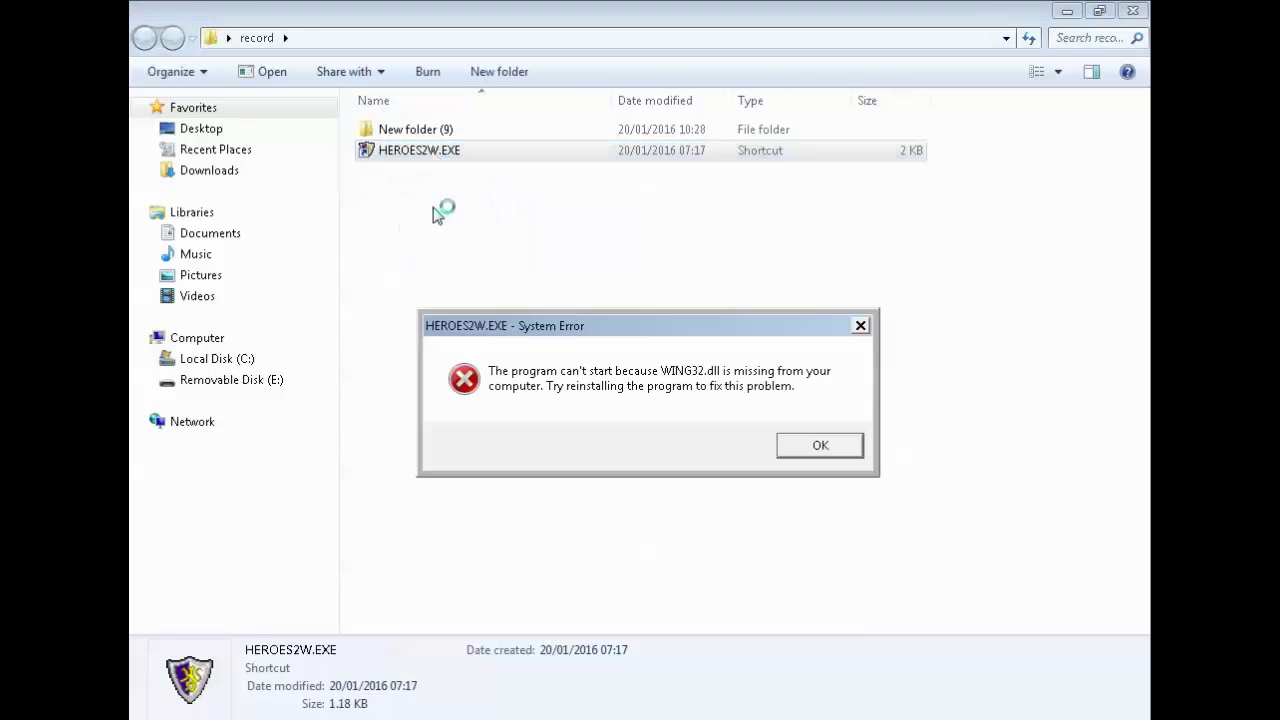
drag(662, 323, 664, 293)
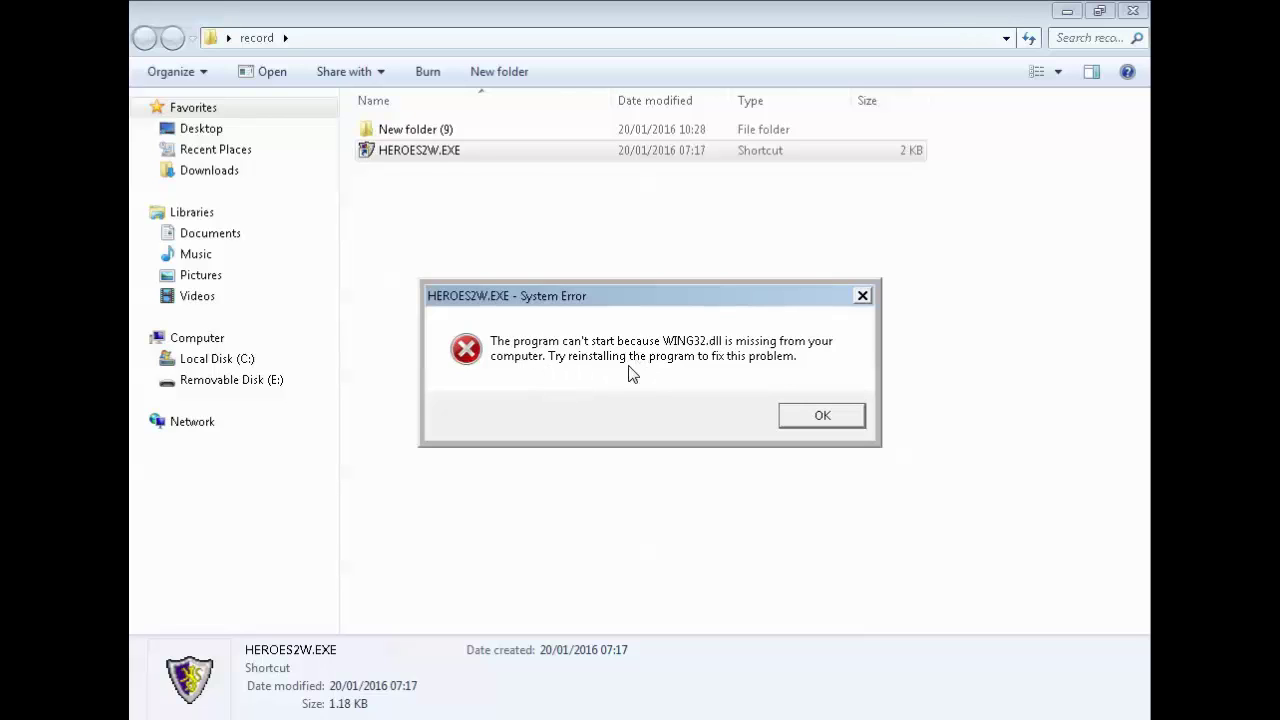
drag(694, 297, 708, 245)
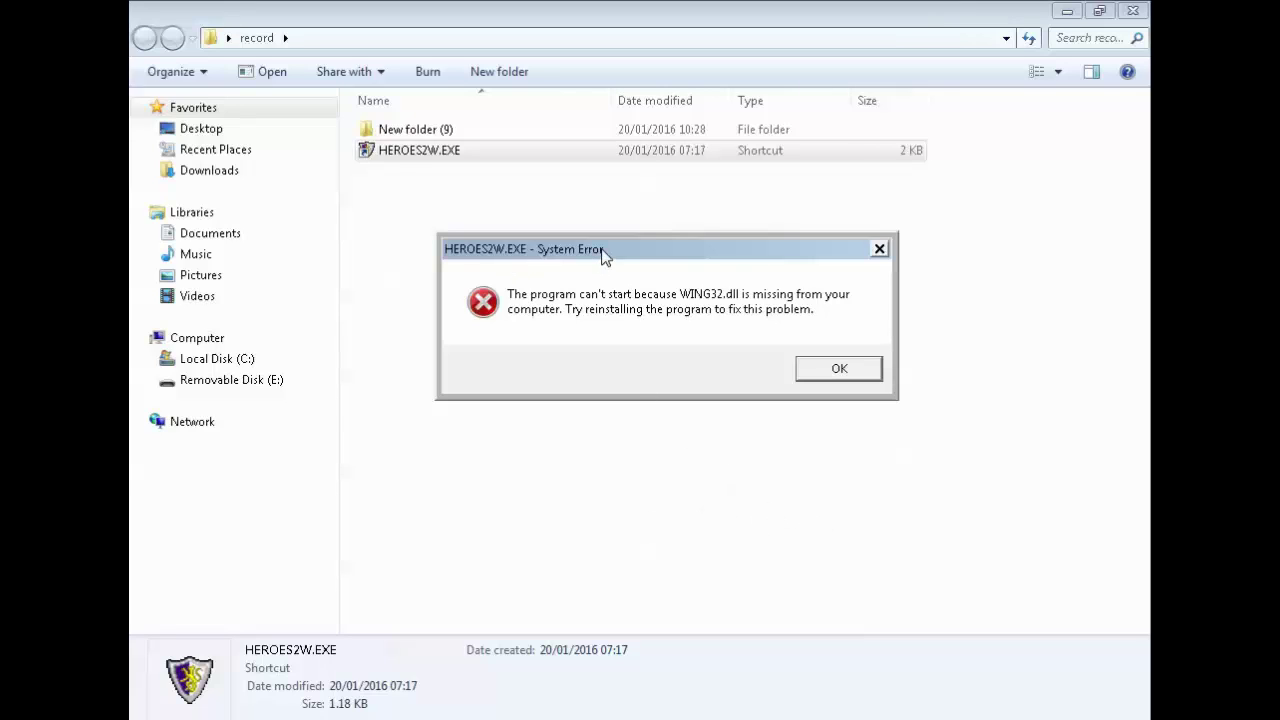
drag(603, 255, 567, 253)
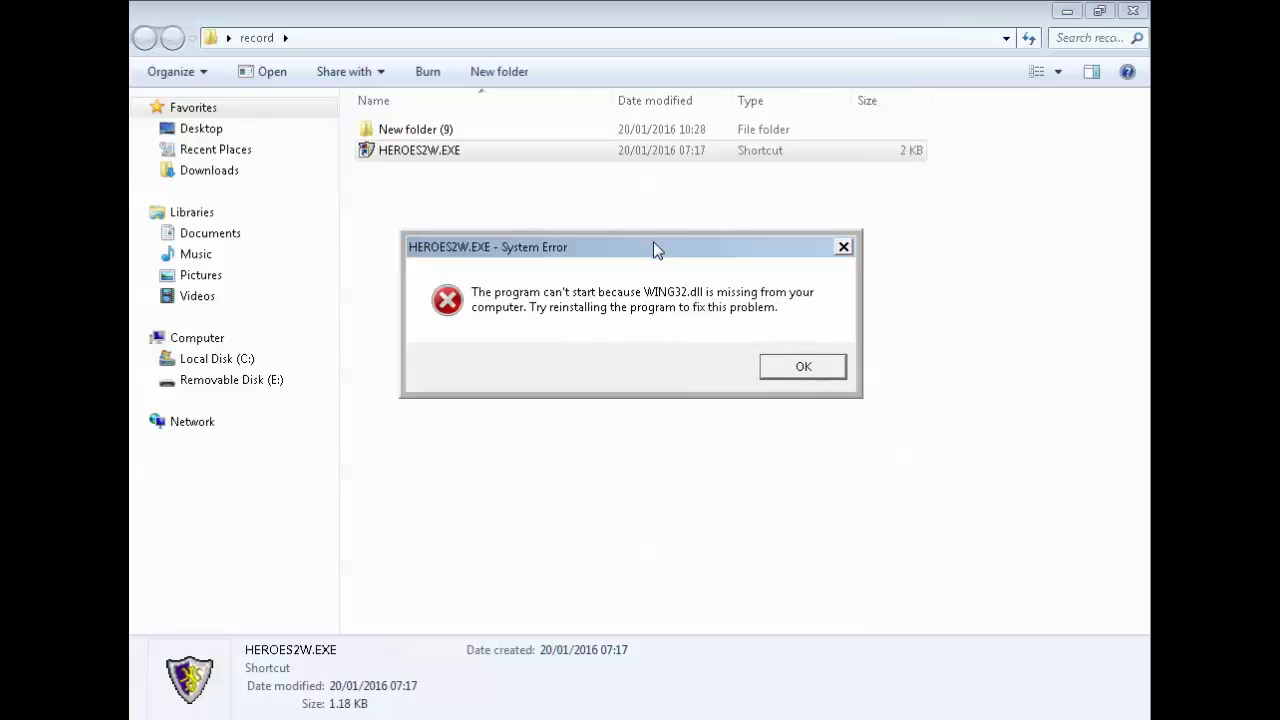
drag(653, 245, 666, 274)
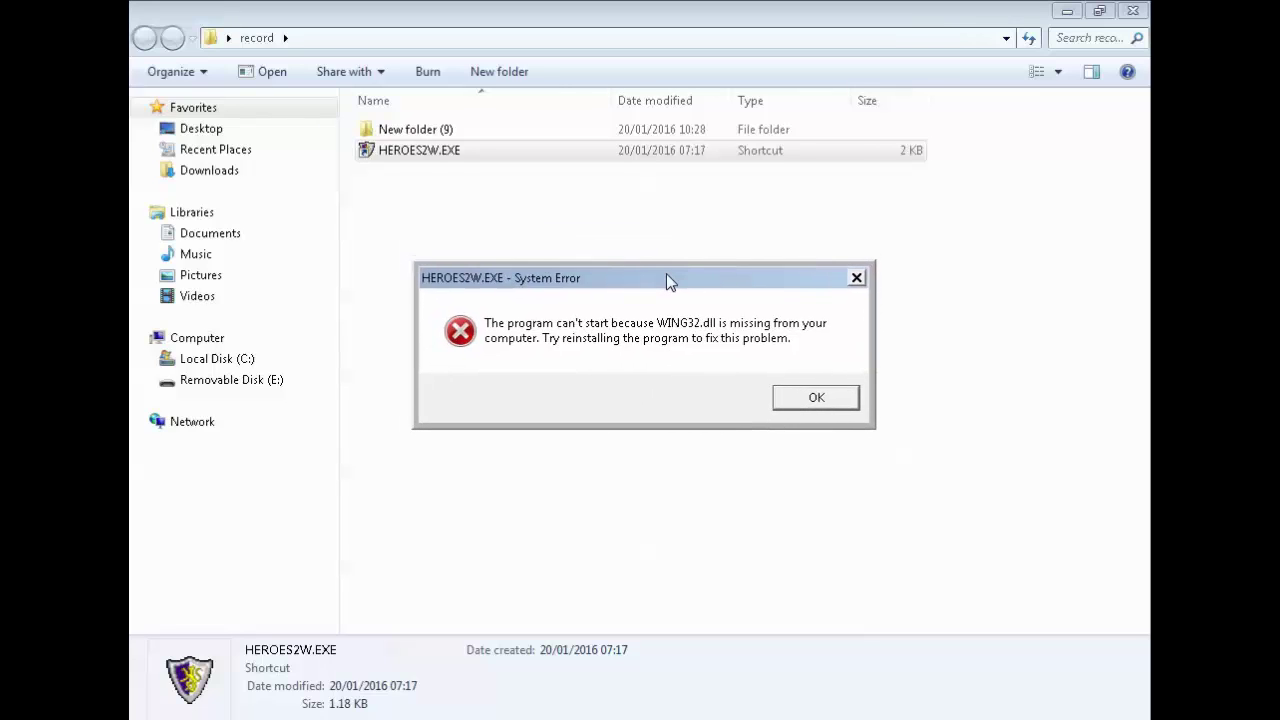
click(792, 393)
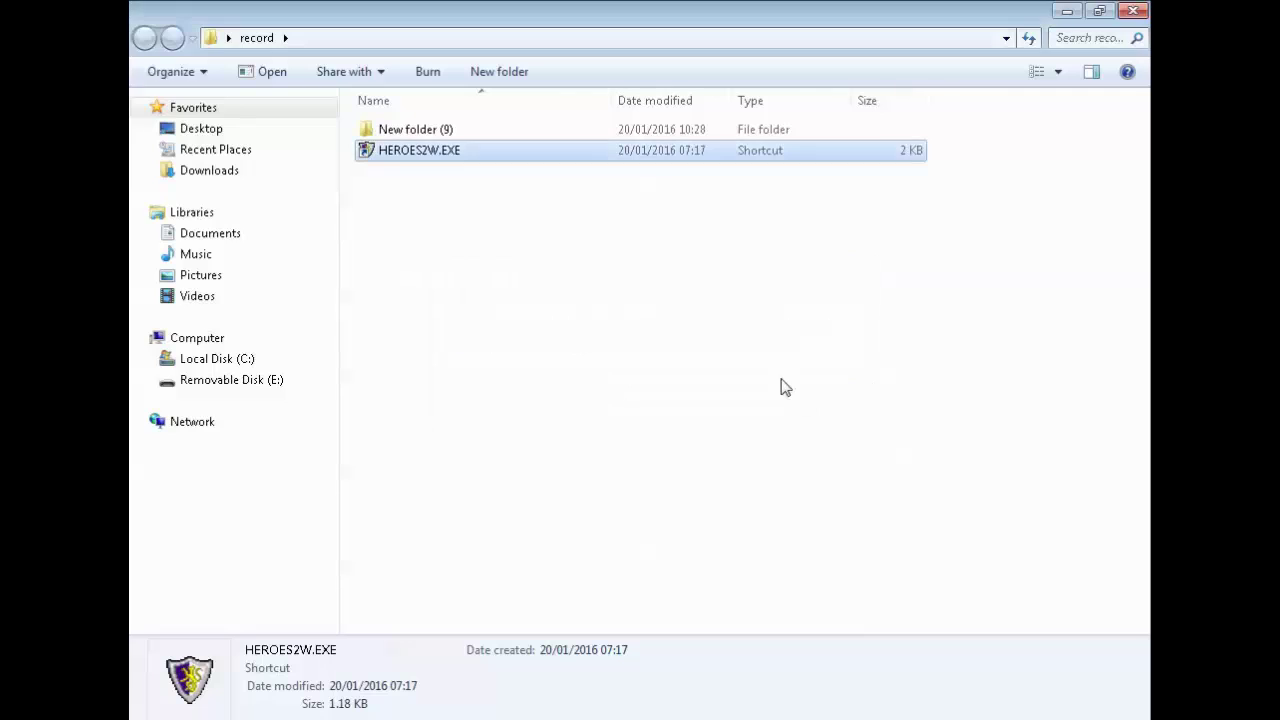
- Run HEROES2W.EXE again to recheck which DLL file the system error names, and dismiss the message
double_click(457, 154)
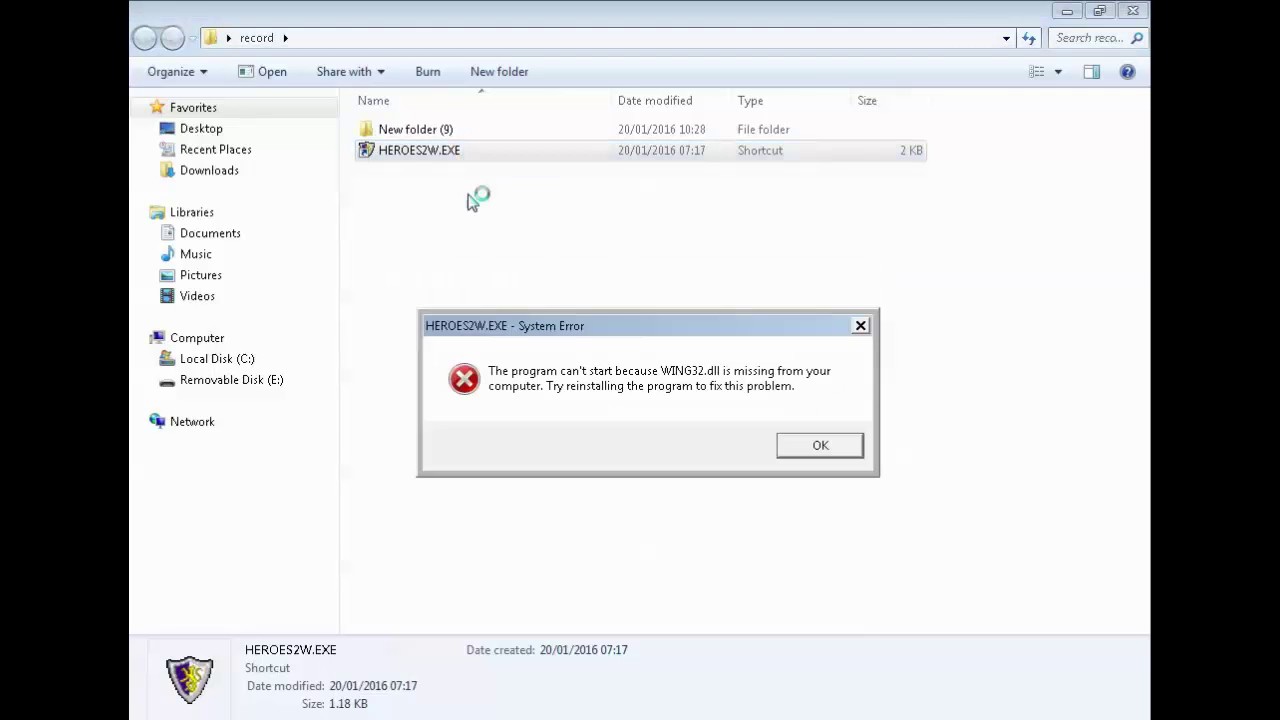
mouse_move(686, 331)
mouse_down()
mouse_move(689, 309)
mouse_move(685, 324)
mouse_up()
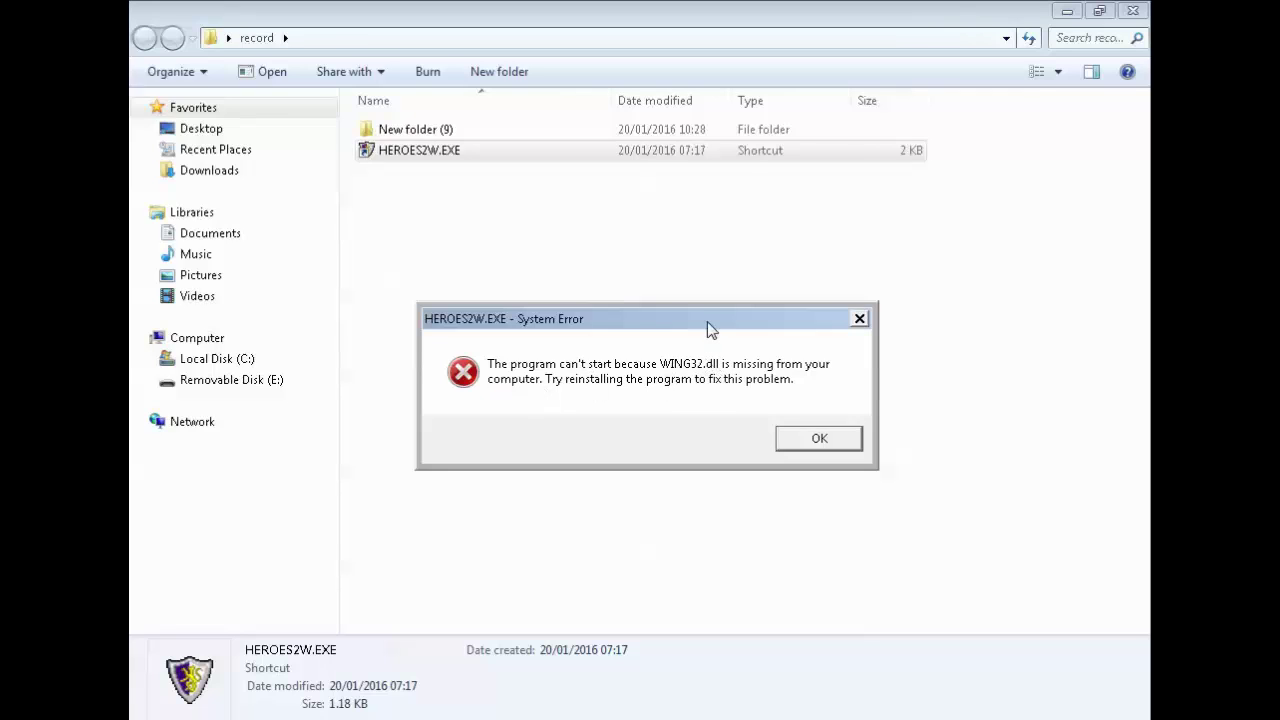
drag(708, 330, 706, 340)
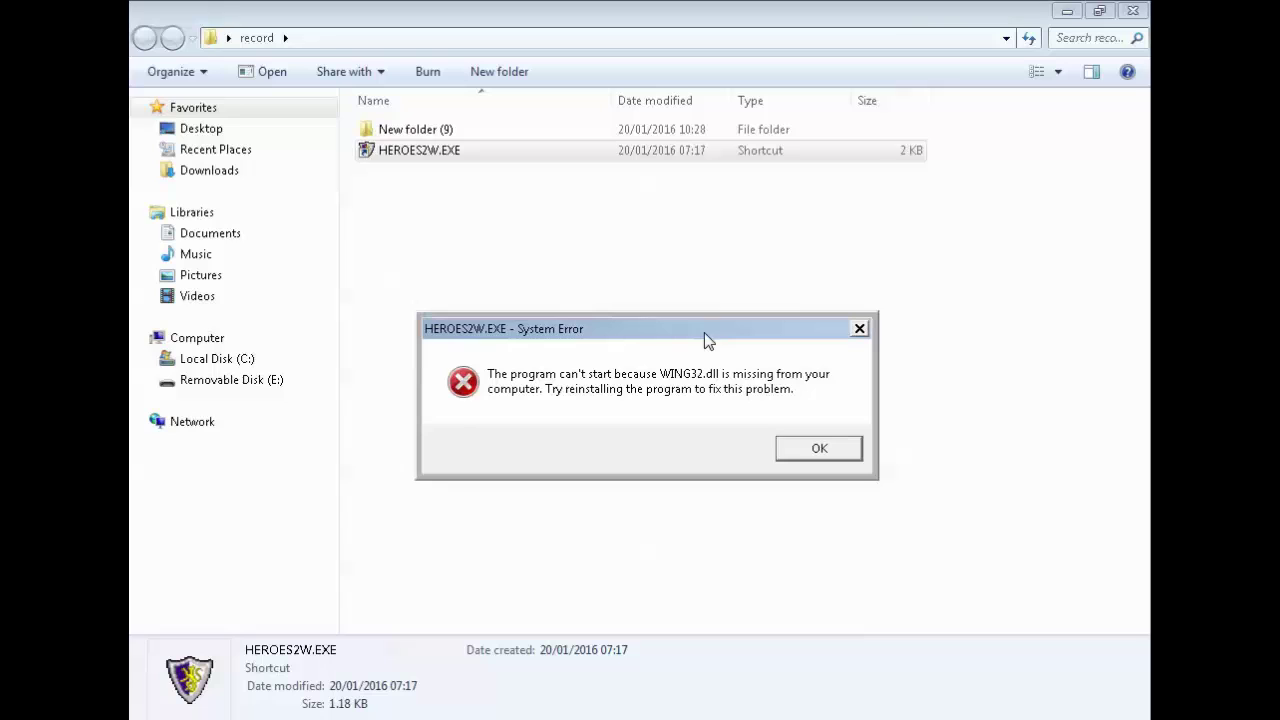
click(800, 452)
- Open the New folder (9) folder and display the 1.png screenshot of the DLL-files.com wing32.dll page
double_click(446, 131)
click(433, 148)
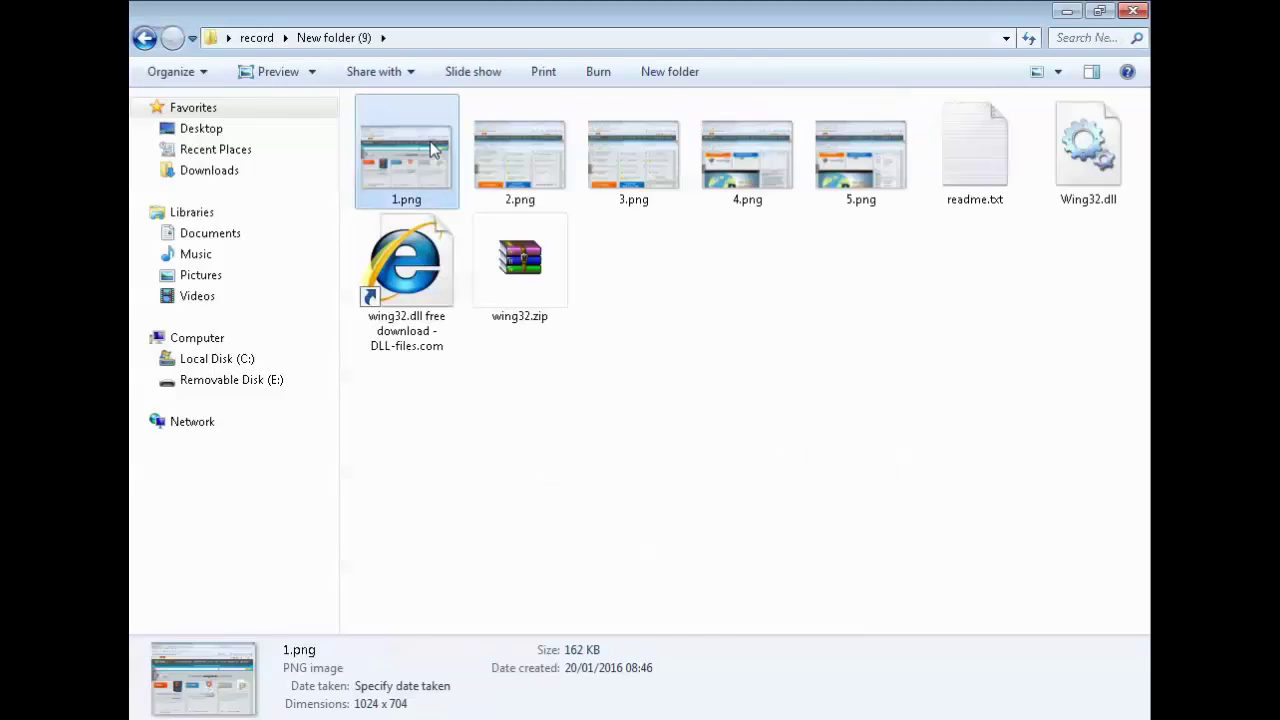
double_click(433, 148)
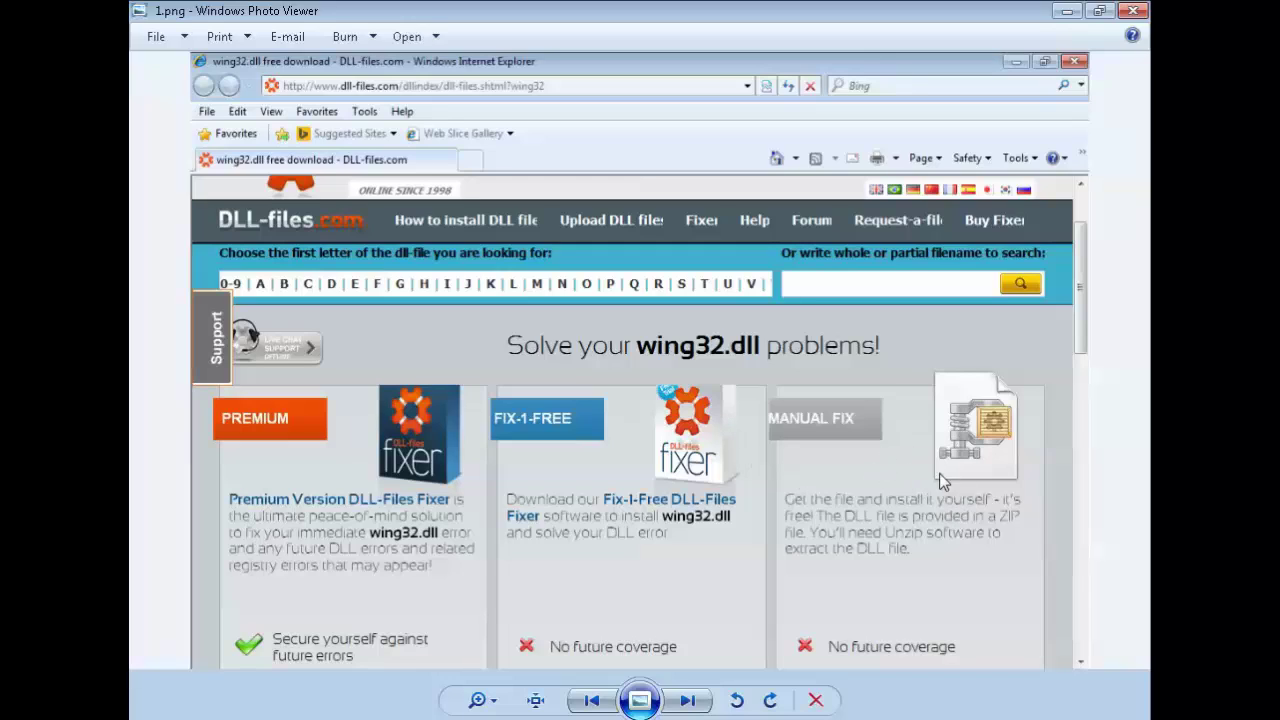
- Page through the screenshots up to 5.png to review the manual wing32.dll ZIP download procedure, and close the image viewer
click(687, 700)
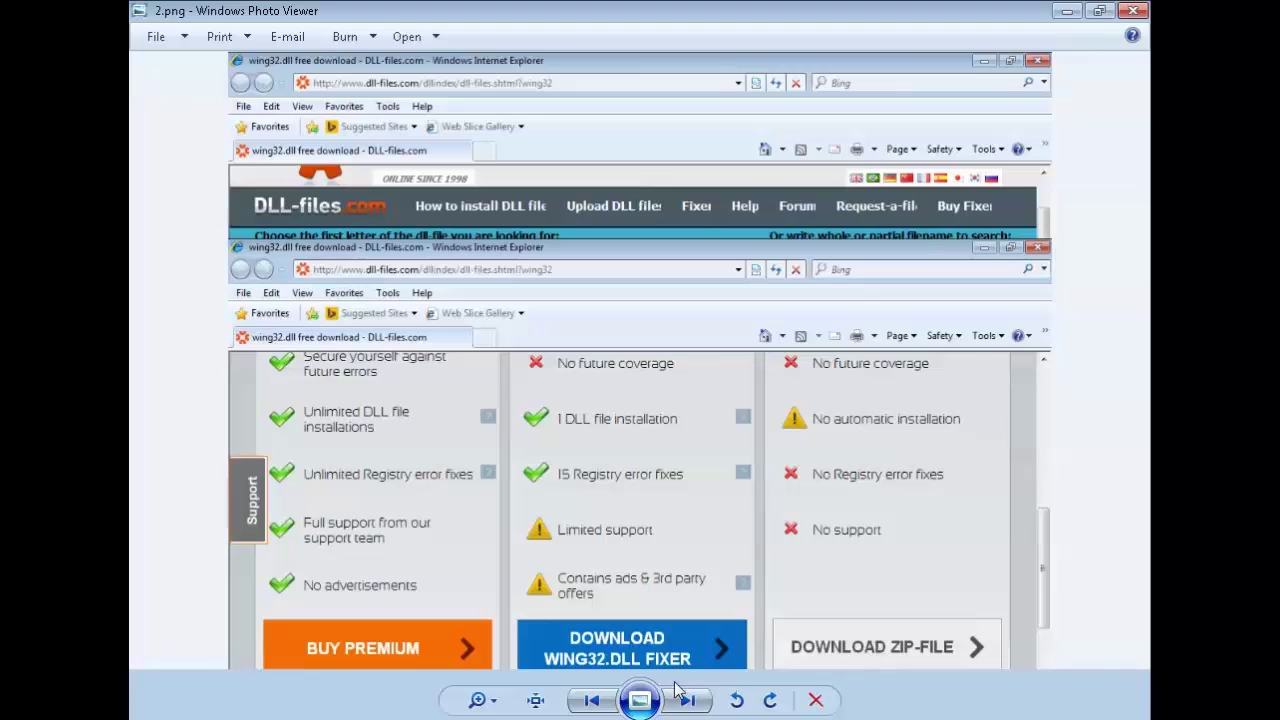
click(591, 700)
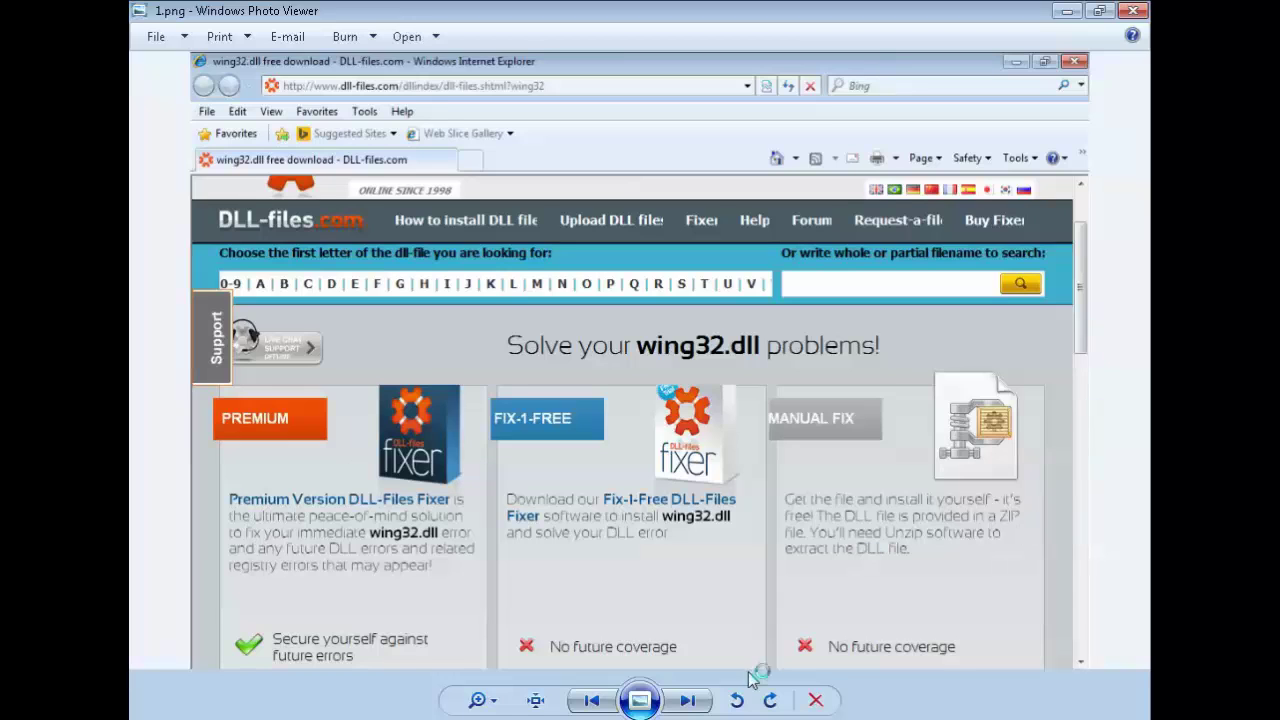
click(687, 700)
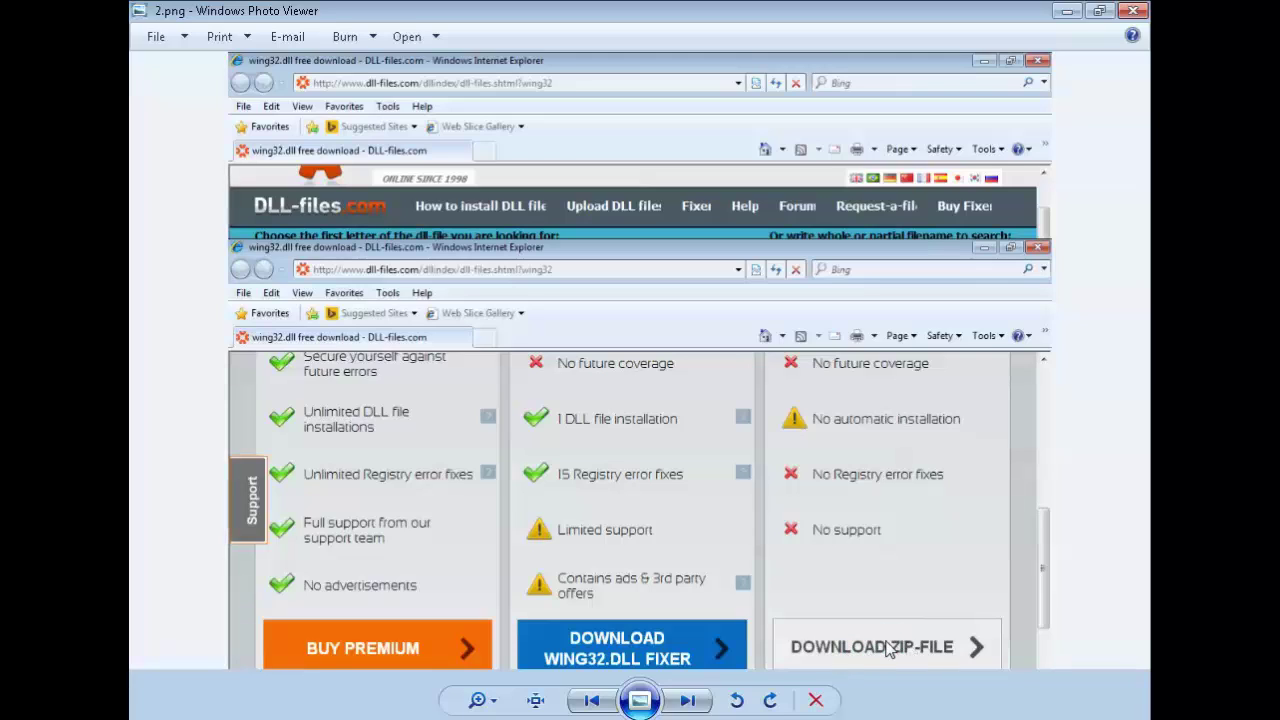
click(688, 700)
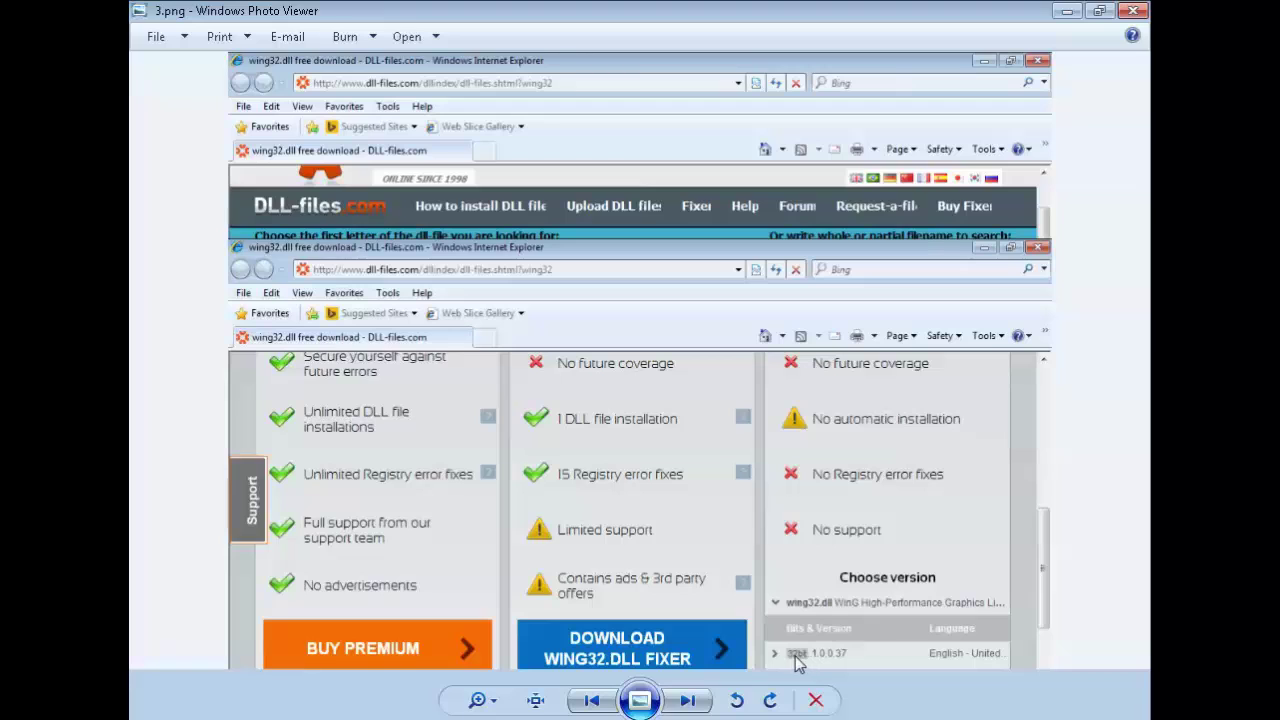
click(688, 700)
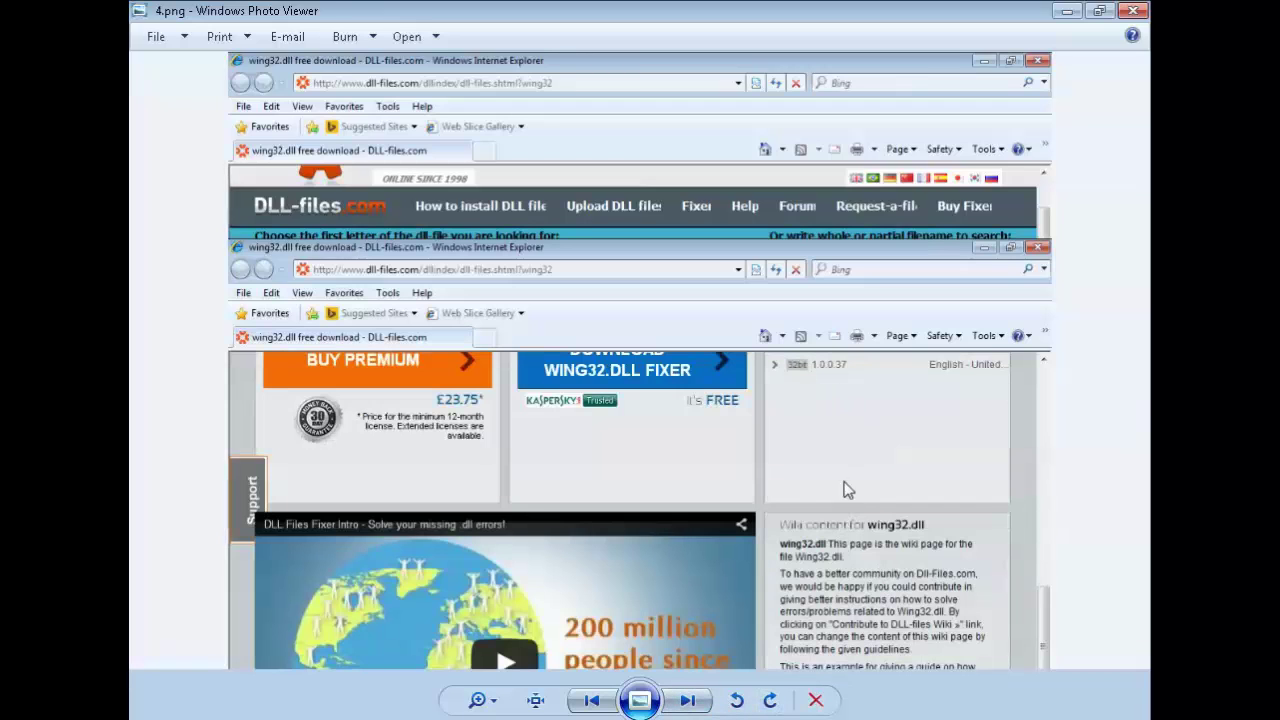
click(591, 700)
click(591, 700)
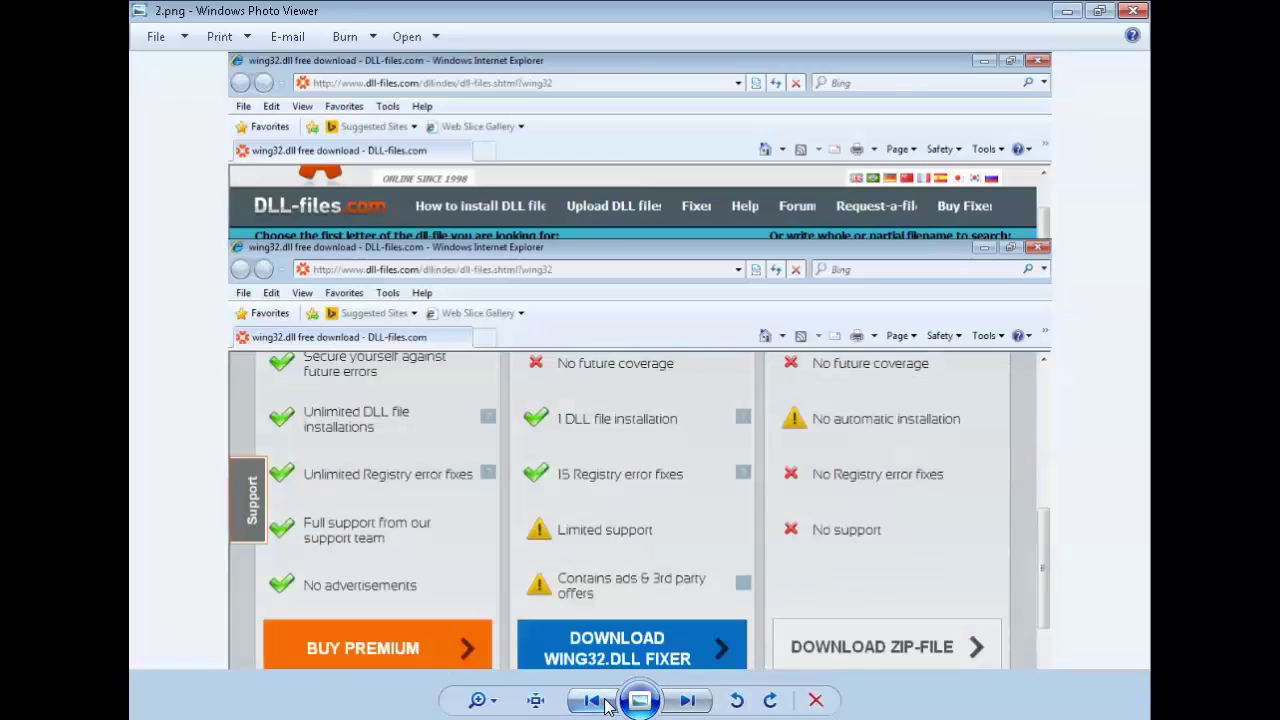
click(688, 700)
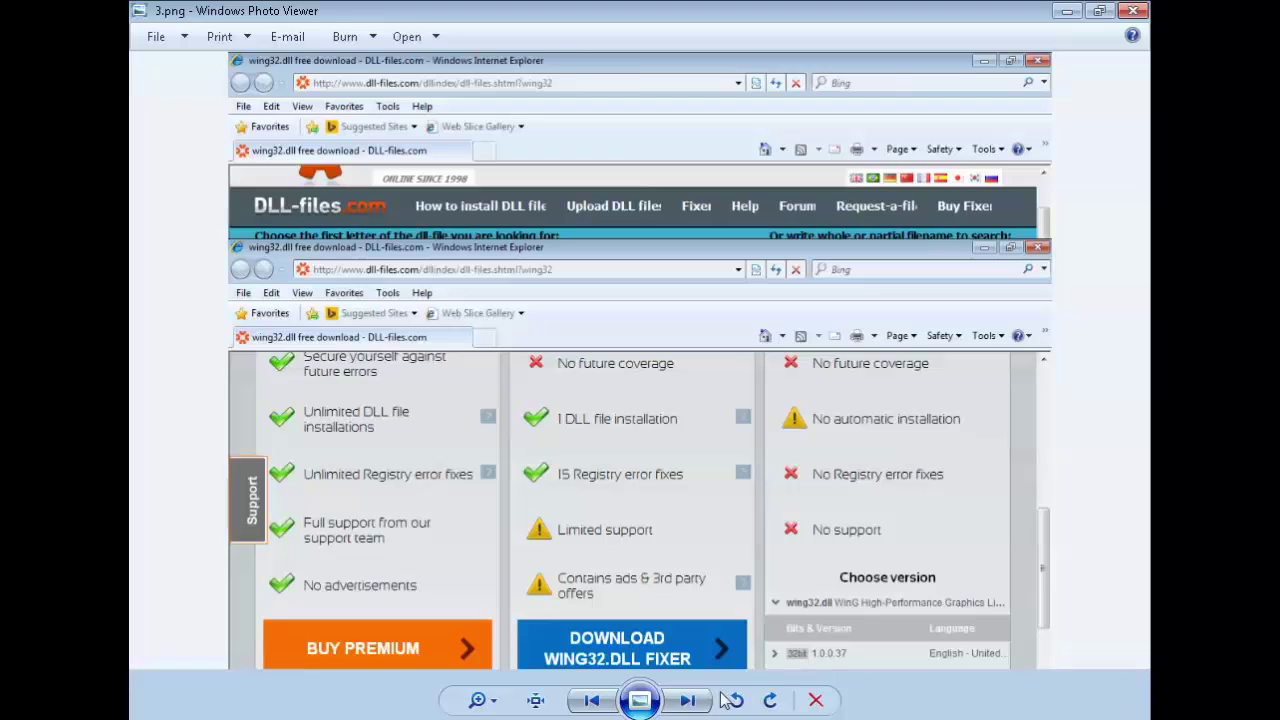
click(688, 700)
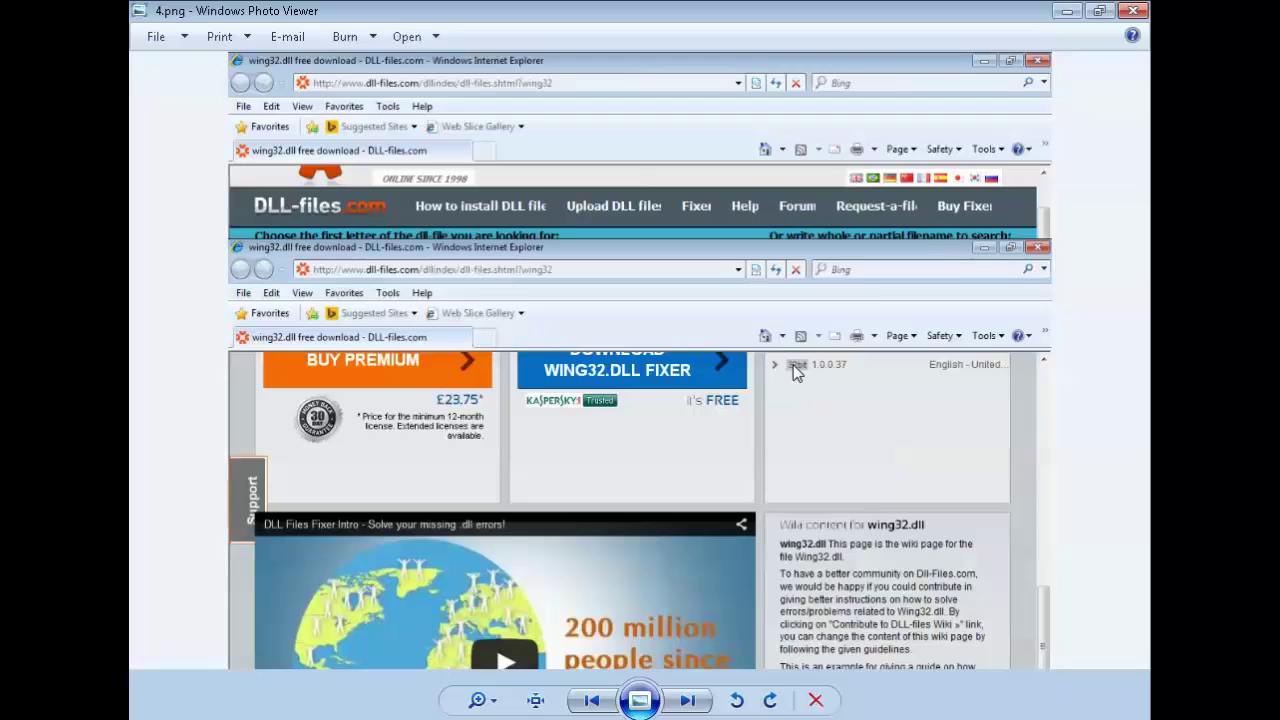
click(688, 700)
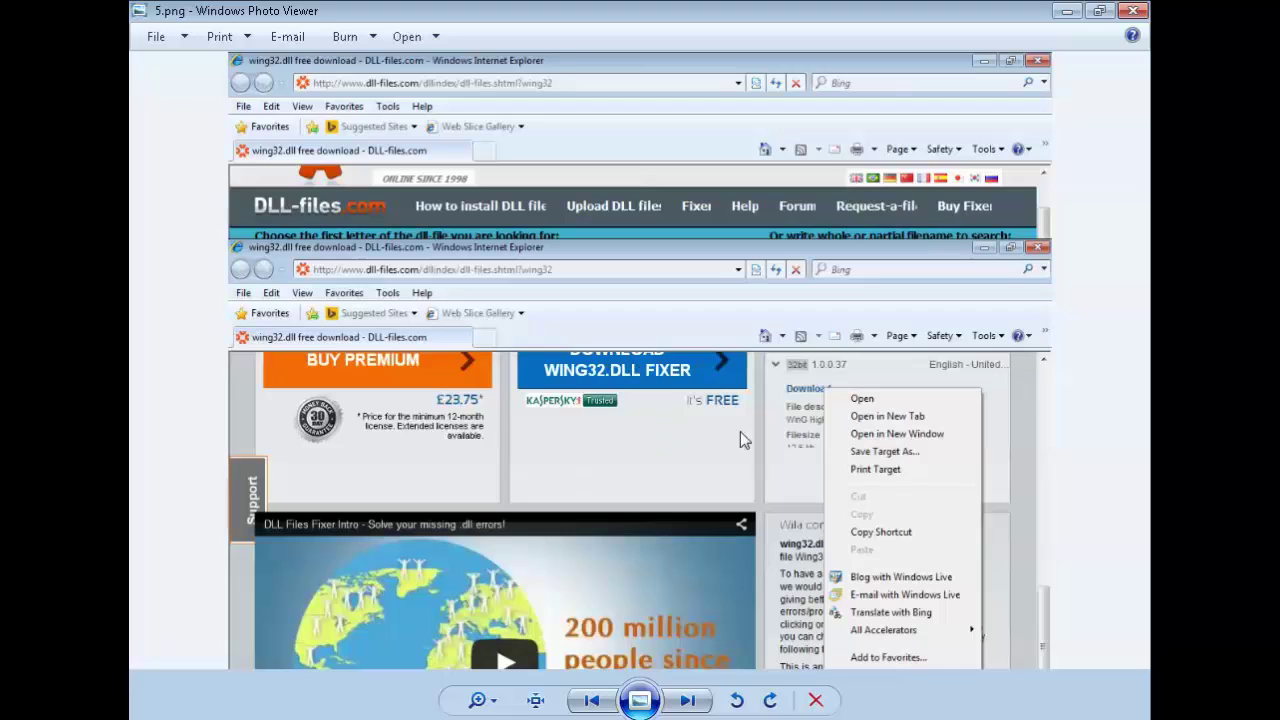
click(1133, 10)
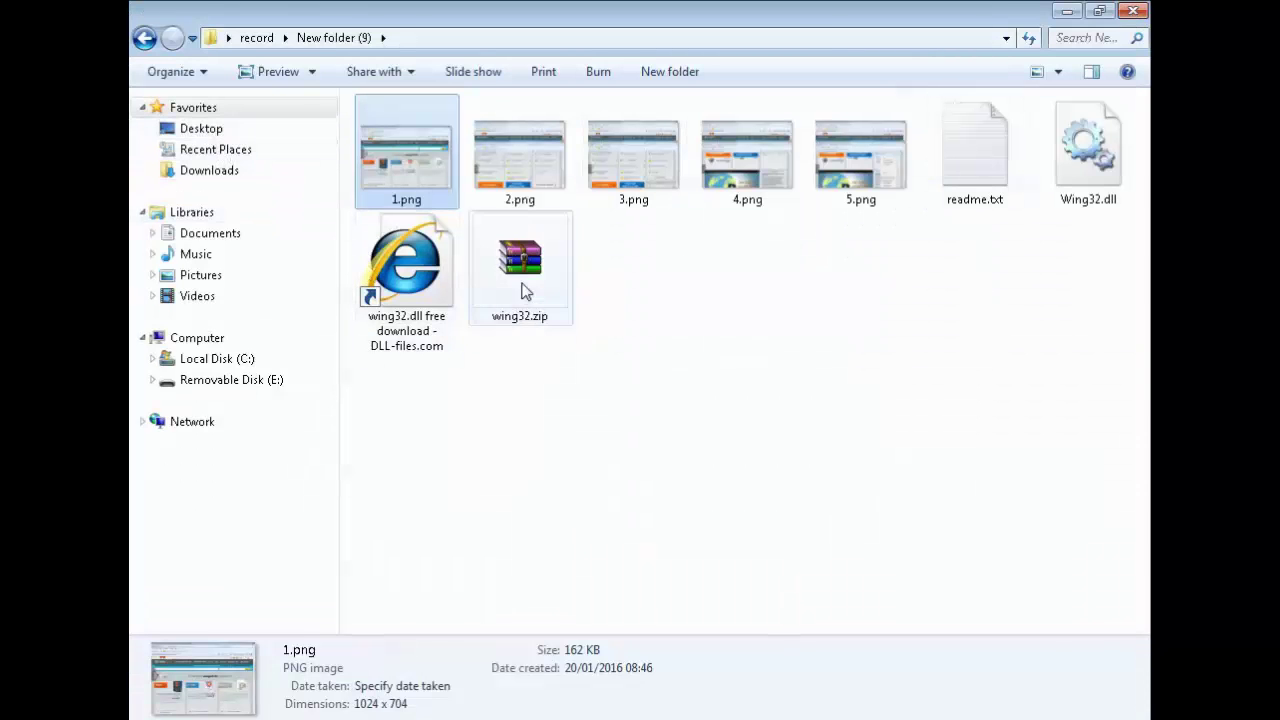
- Delete the existing readme.txt and Wing32.dll files from New folder (9), keeping wing32.zip
drag(526, 290, 636, 362)
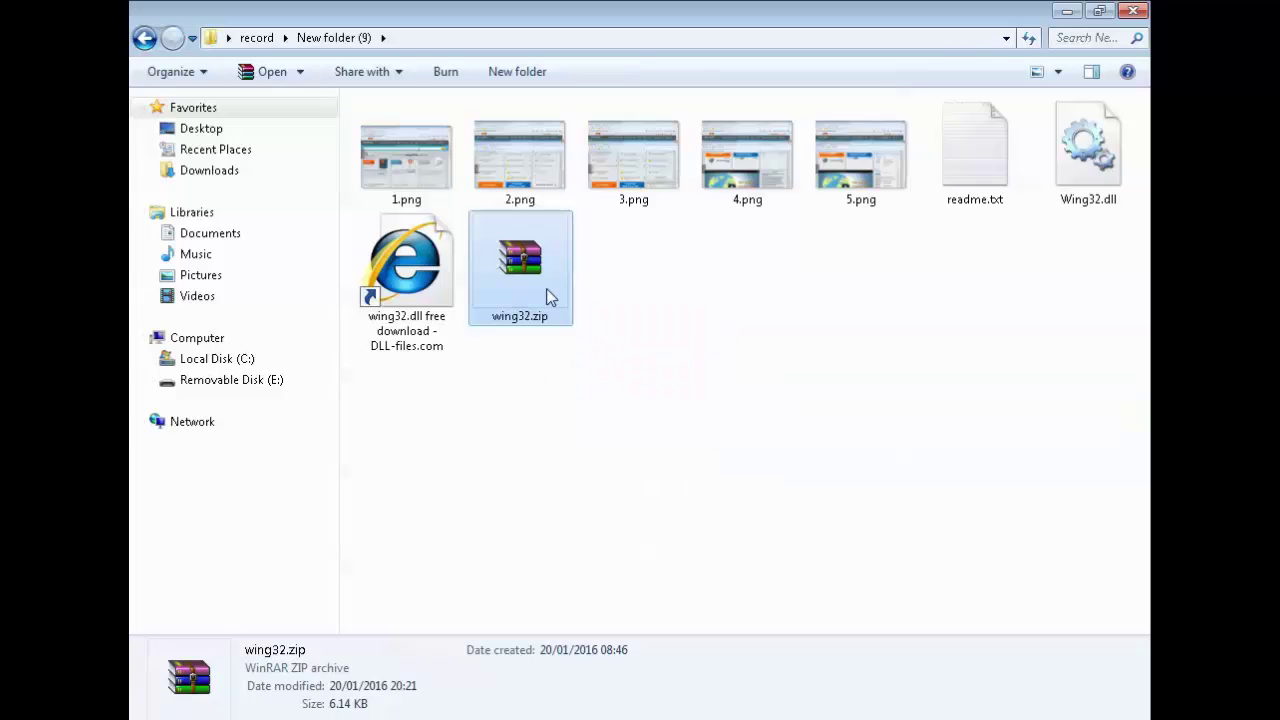
drag(1083, 282, 969, 164)
right_click(969, 164)
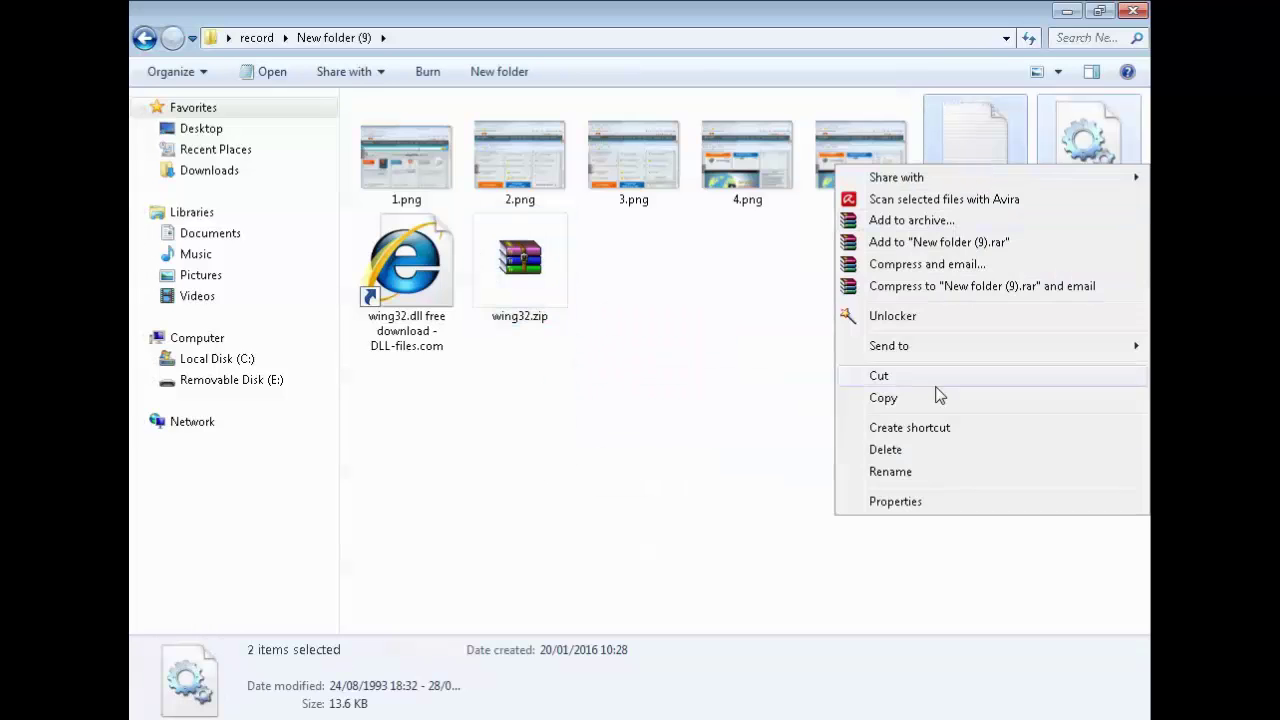
click(934, 394)
key(Delete)
click(718, 388)
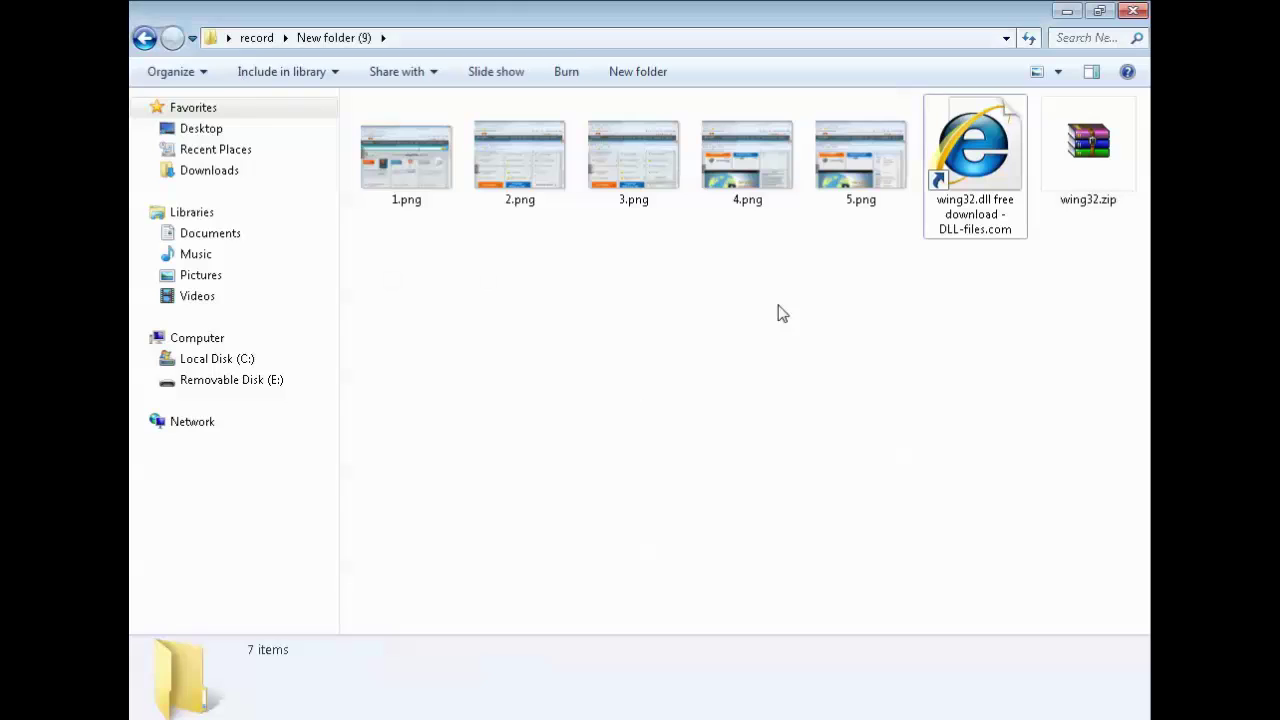
- Open the wing32.zip archive in WinRAR and place its window so the folder's free area stays accessible
drag(1050, 193, 1046, 260)
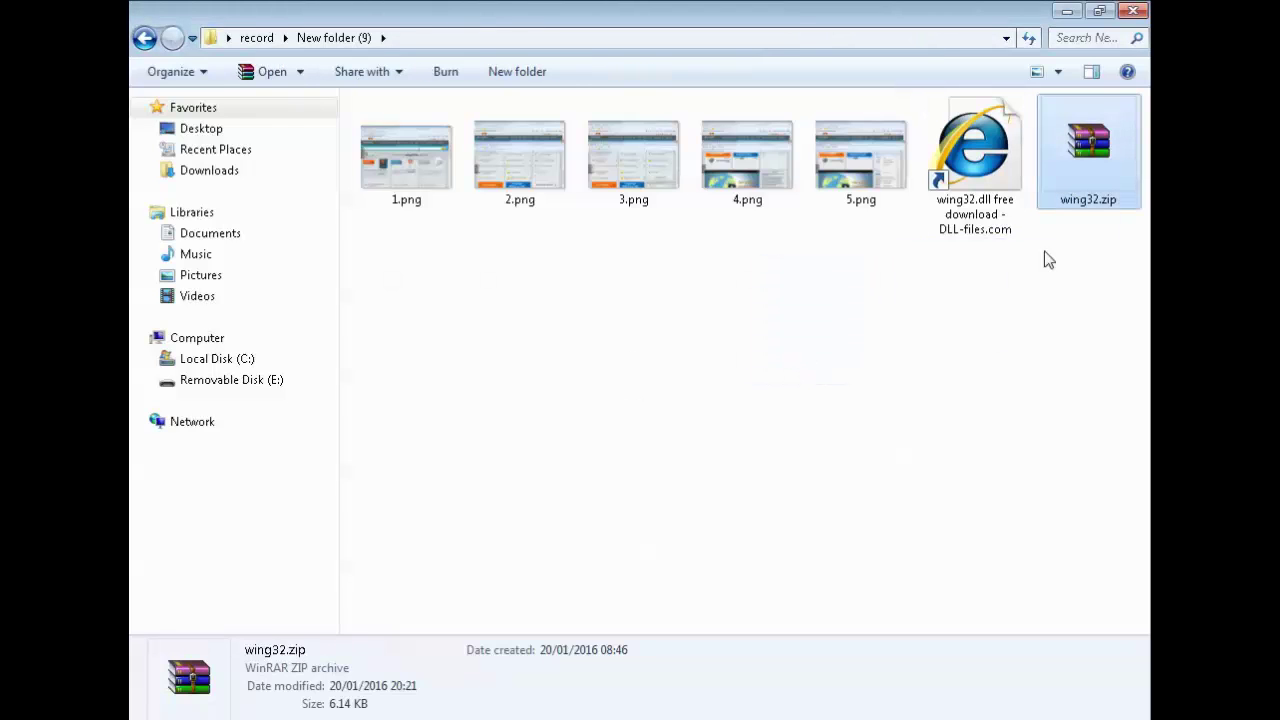
double_click(1072, 197)
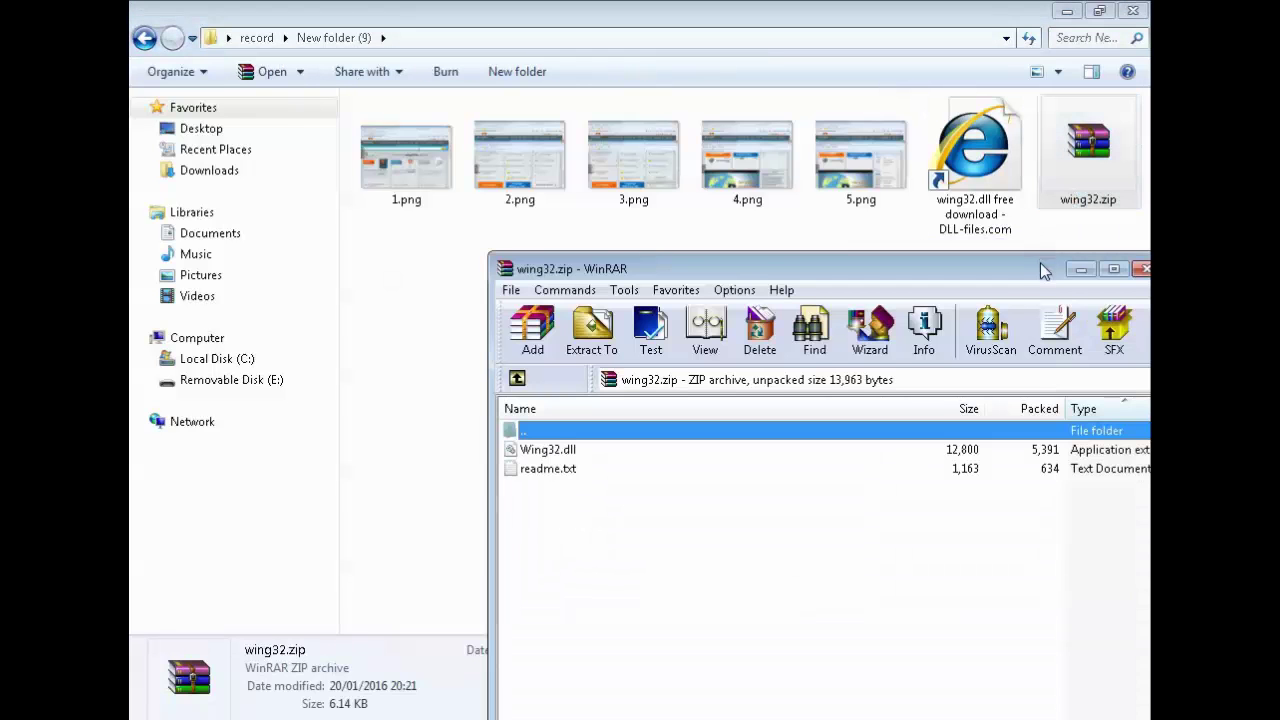
click(1085, 274)
right_click(1088, 155)
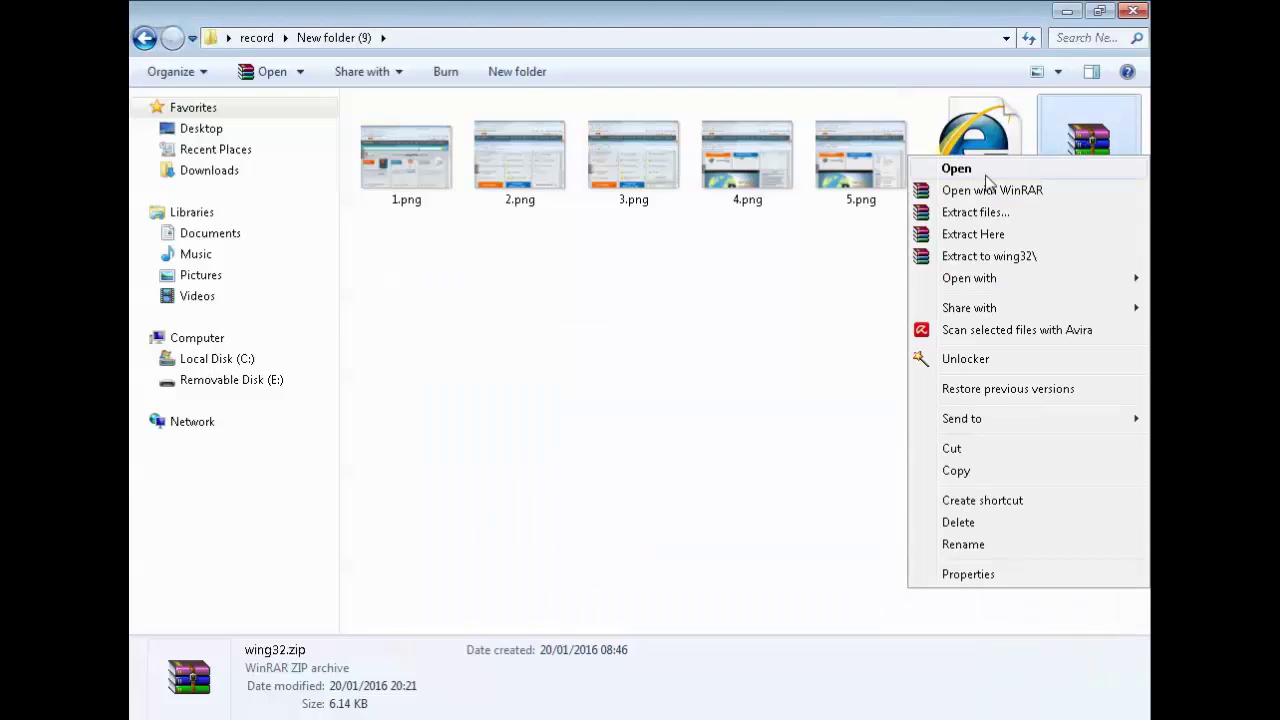
click(928, 170)
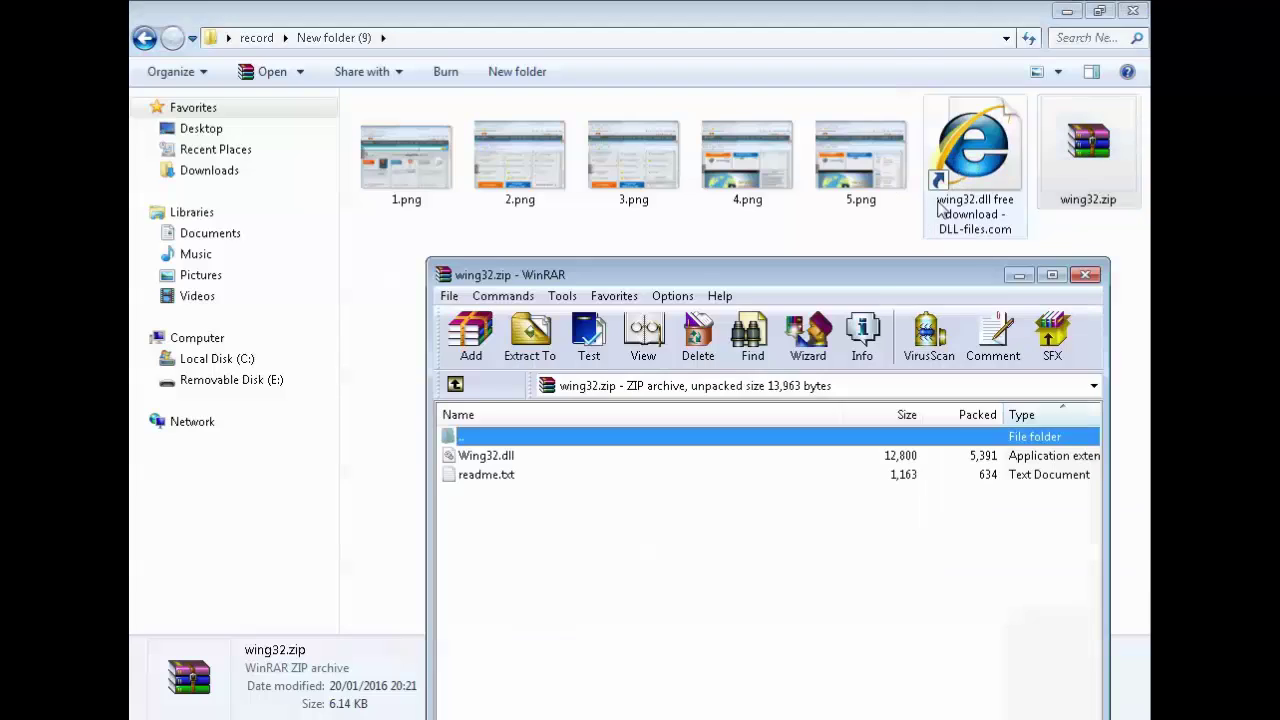
drag(704, 286, 792, 301)
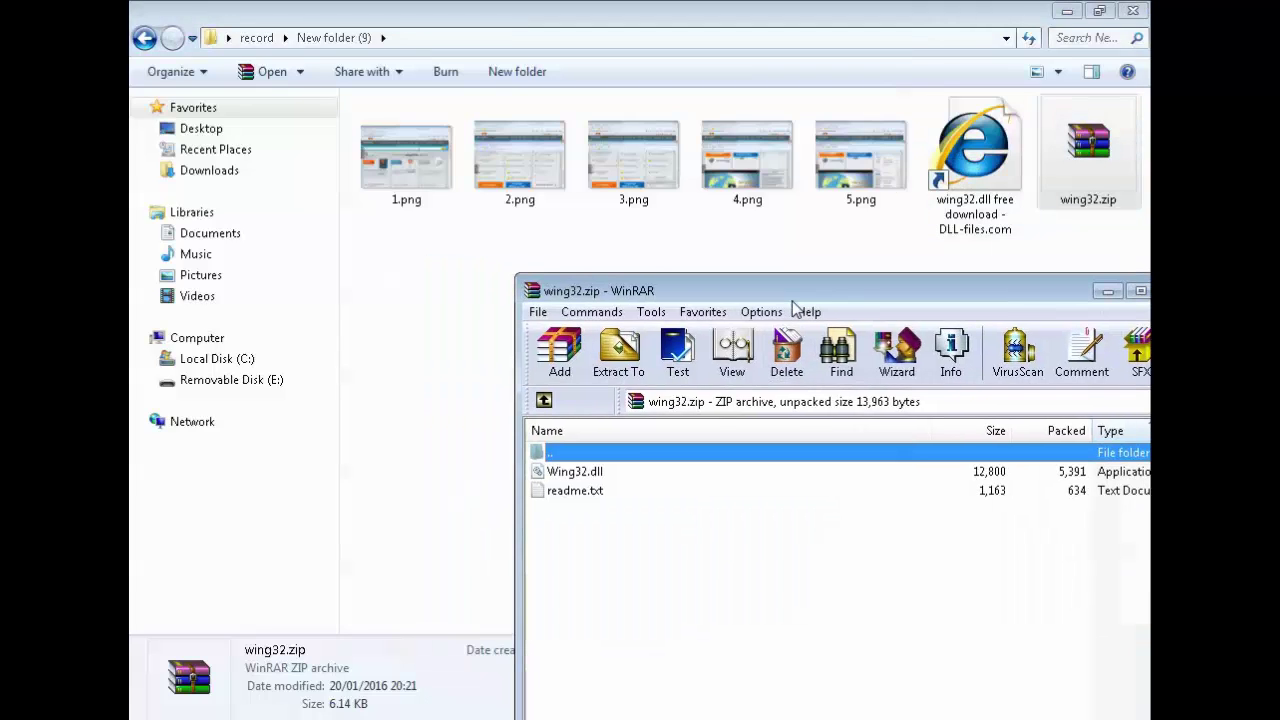
- Extract both Wing32.dll and readme.txt from the wing32.zip archive into New folder (9)
click(573, 478)
drag(435, 408, 583, 491)
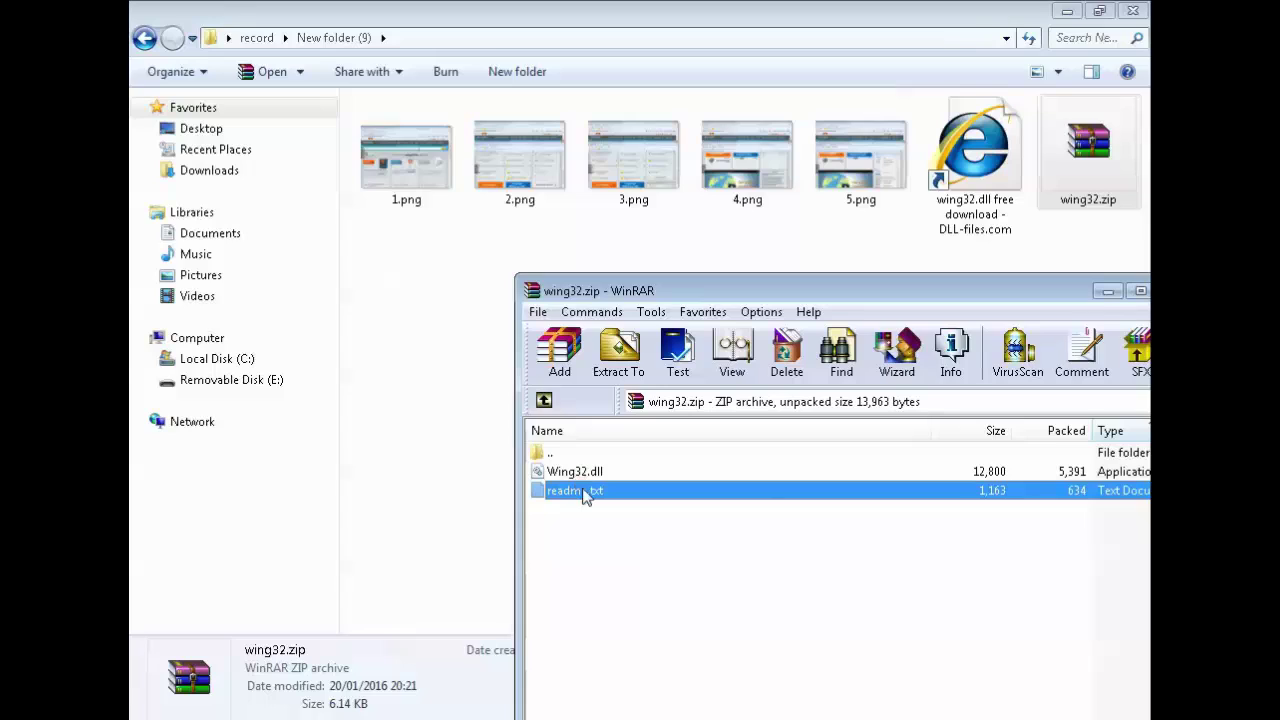
click(606, 536)
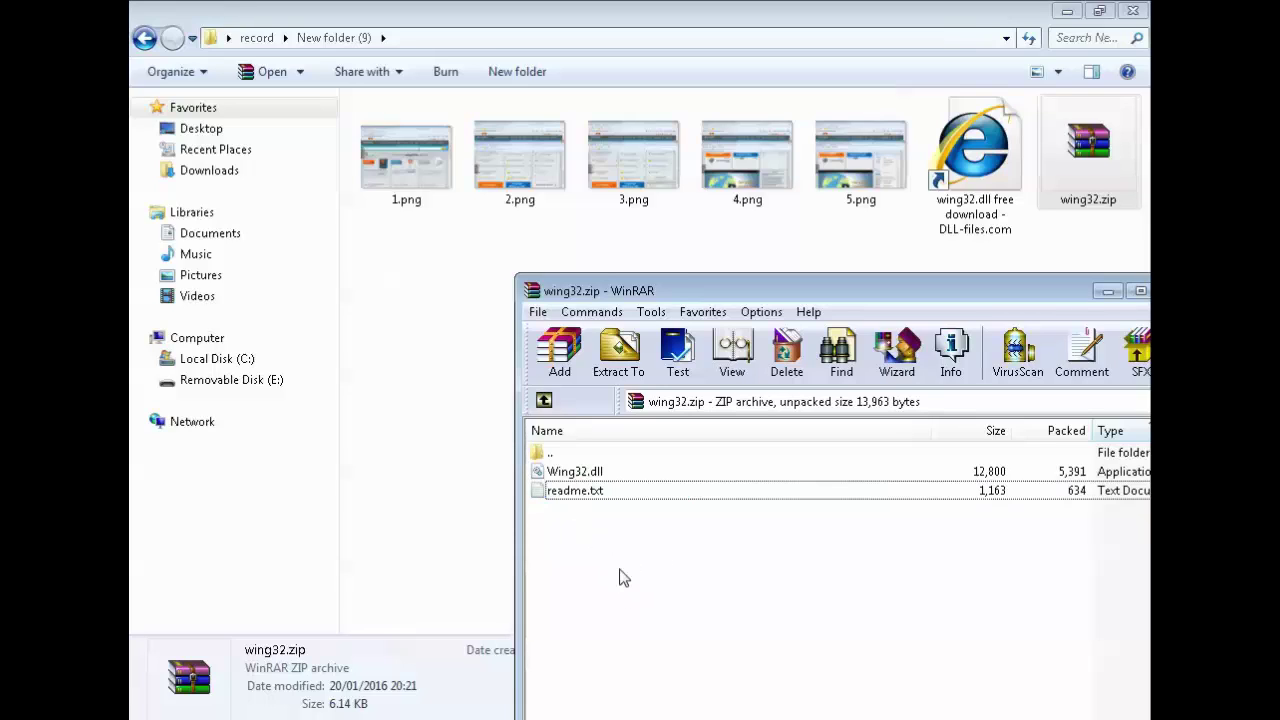
drag(620, 578, 535, 462)
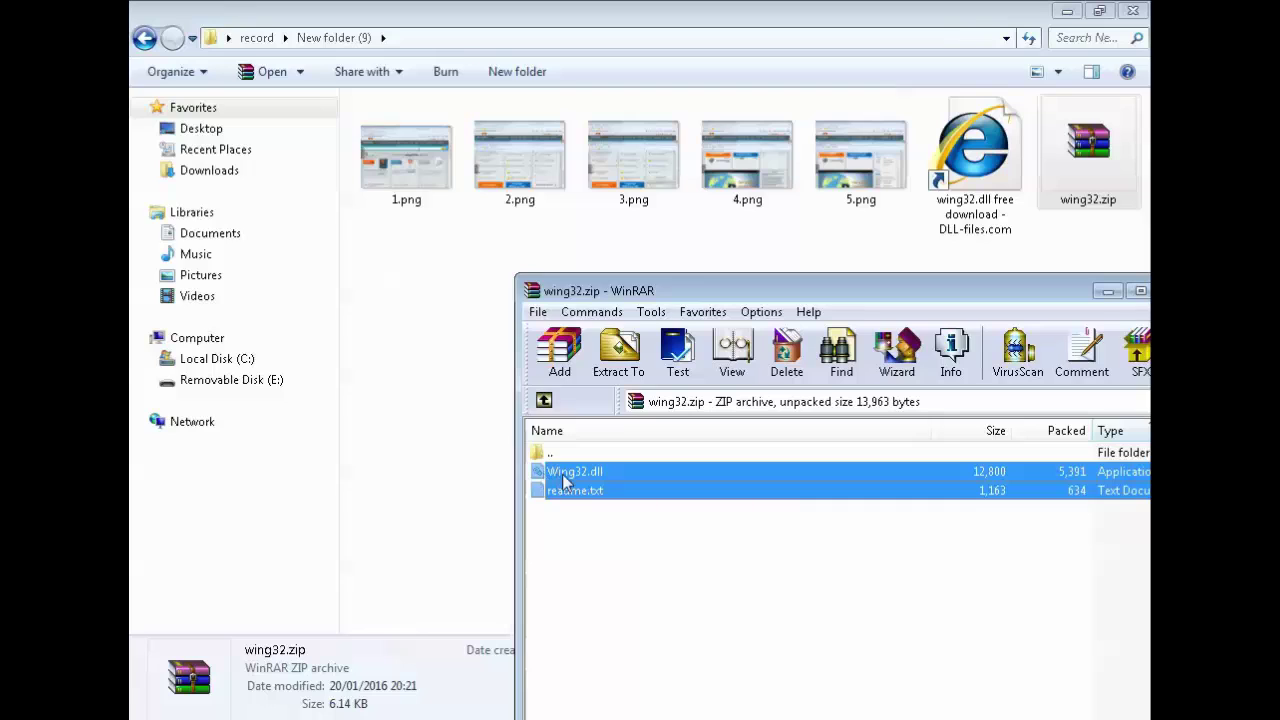
drag(563, 482, 414, 376)
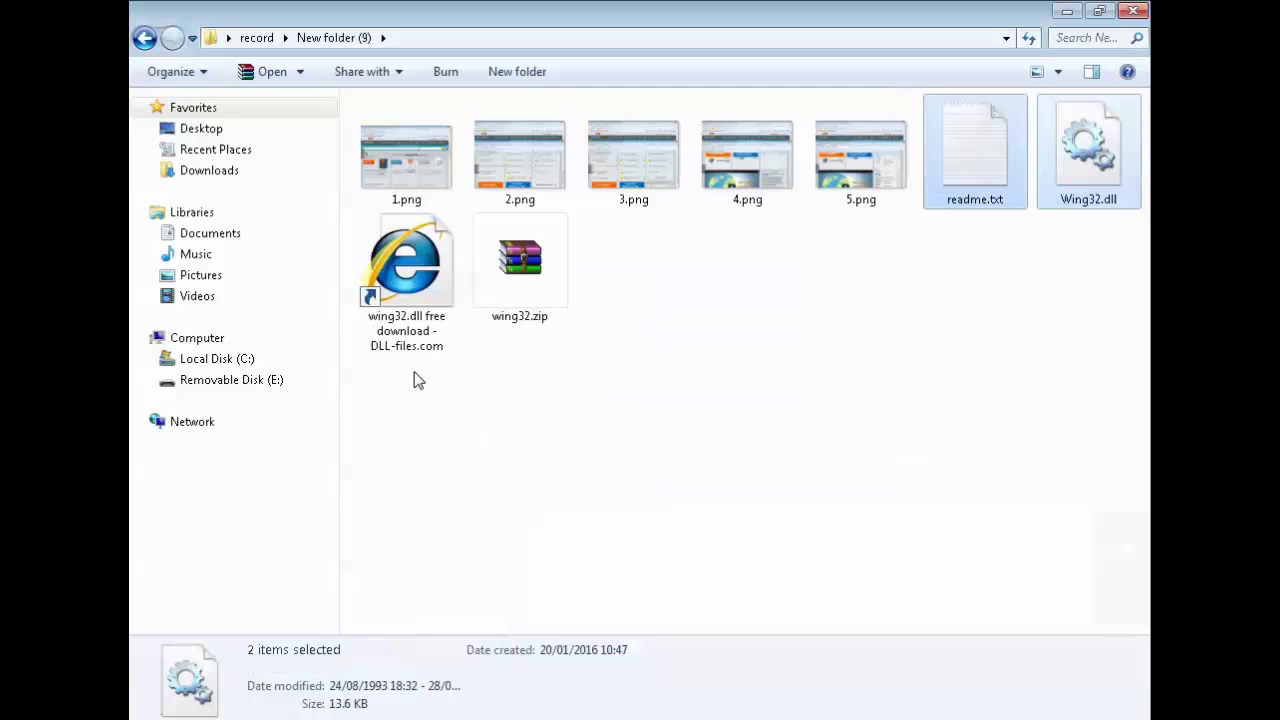
- Check the extracted Wing32.dll and readme.txt in the folder, and switch back to the WinRAR archive window
click(1059, 173)
click(977, 171)
click(1080, 165)
click(975, 165)
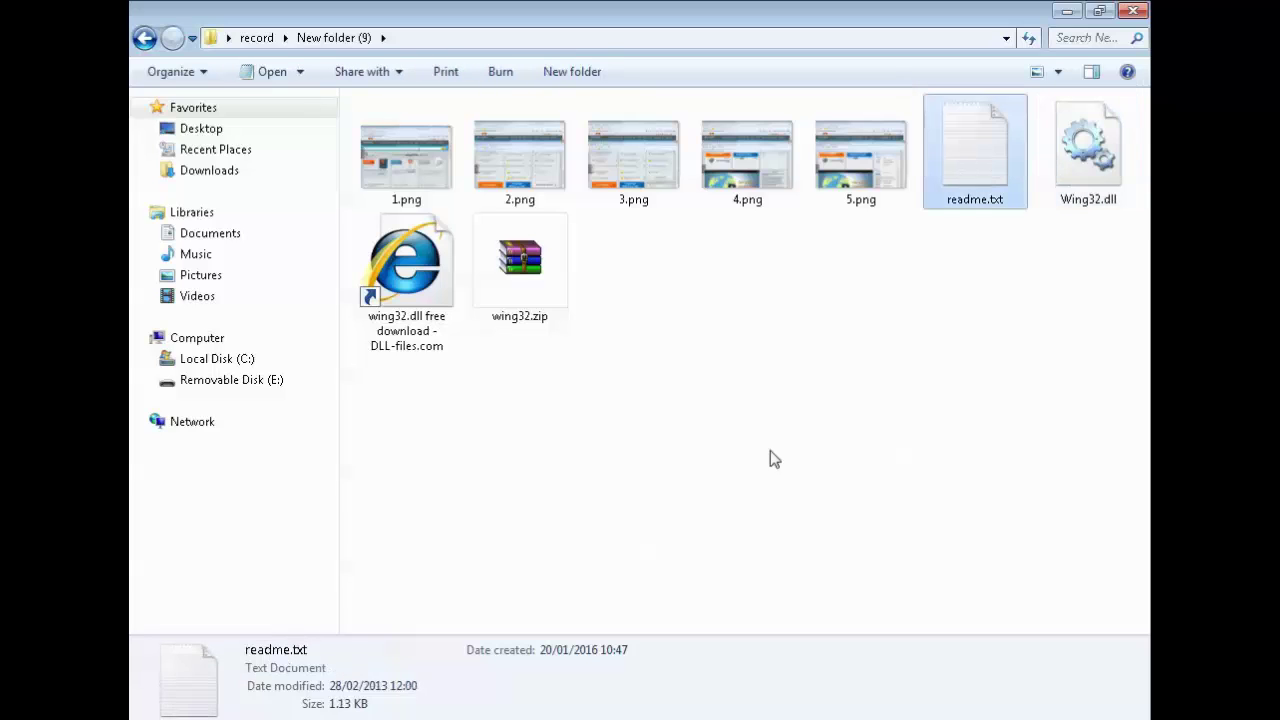
key(alt+Tab)
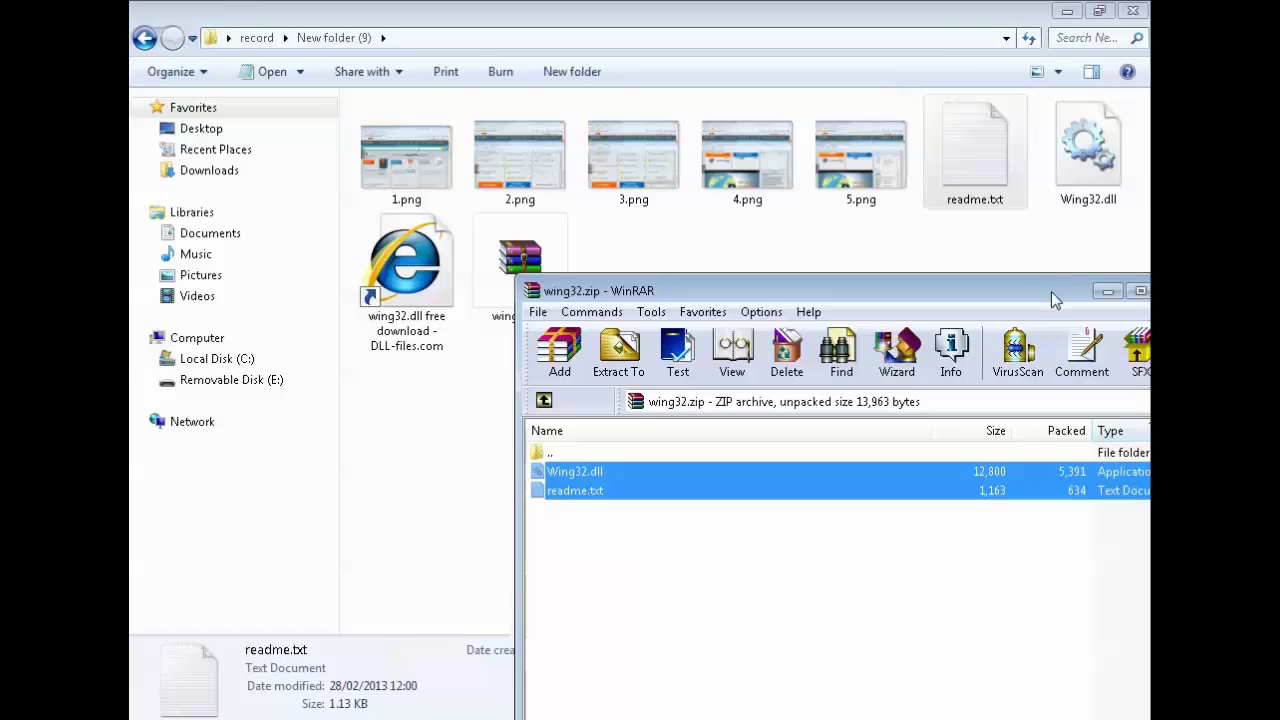
- Close the wing32.zip archive window and select the extracted Wing32.dll in New folder (9)
drag(1051, 291, 968, 286)
click(1091, 284)
click(1088, 176)
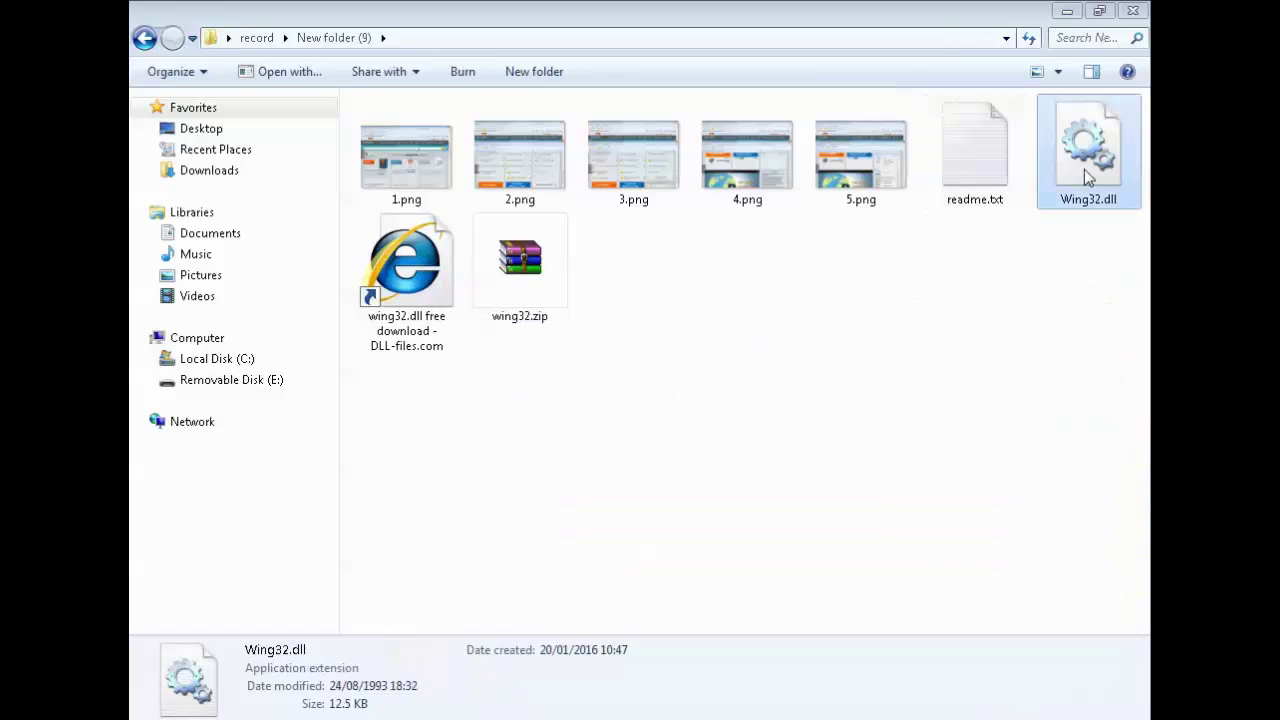
- Read the installation instructions in readme.txt, highlighting the C:\Windows\System32 path for the DLL, and close the file
double_click(968, 156)
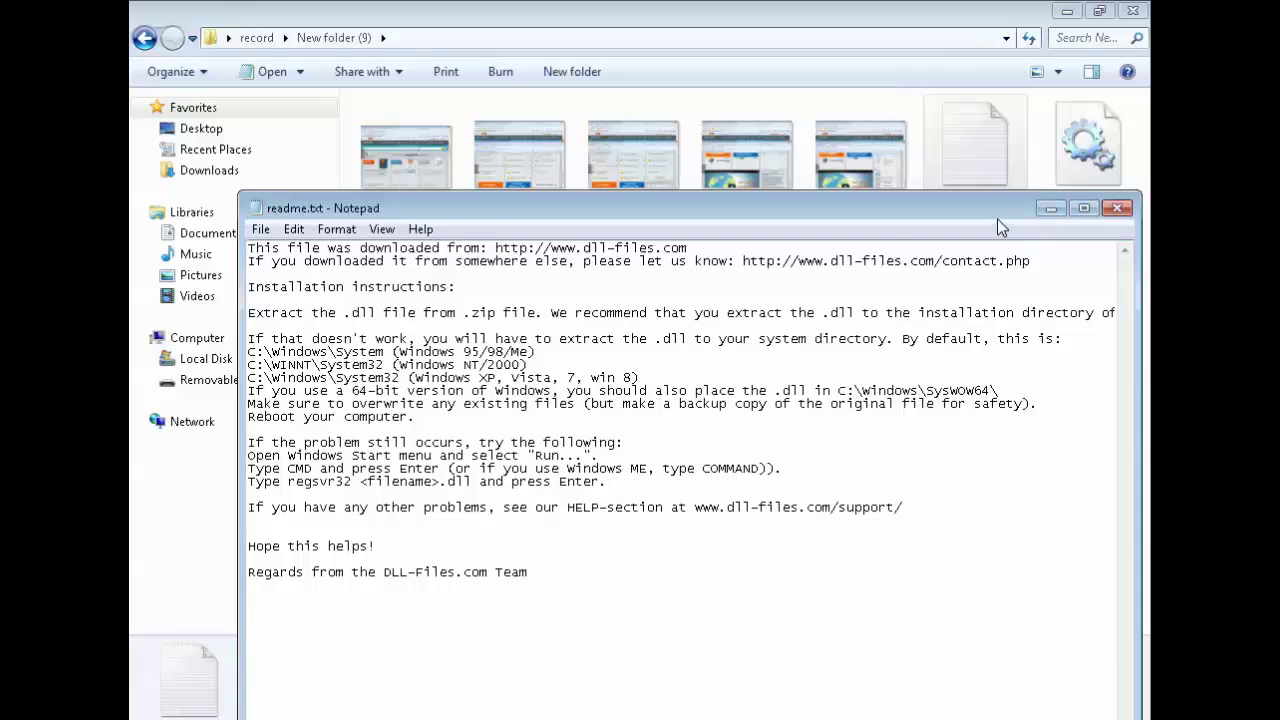
drag(997, 218, 992, 275)
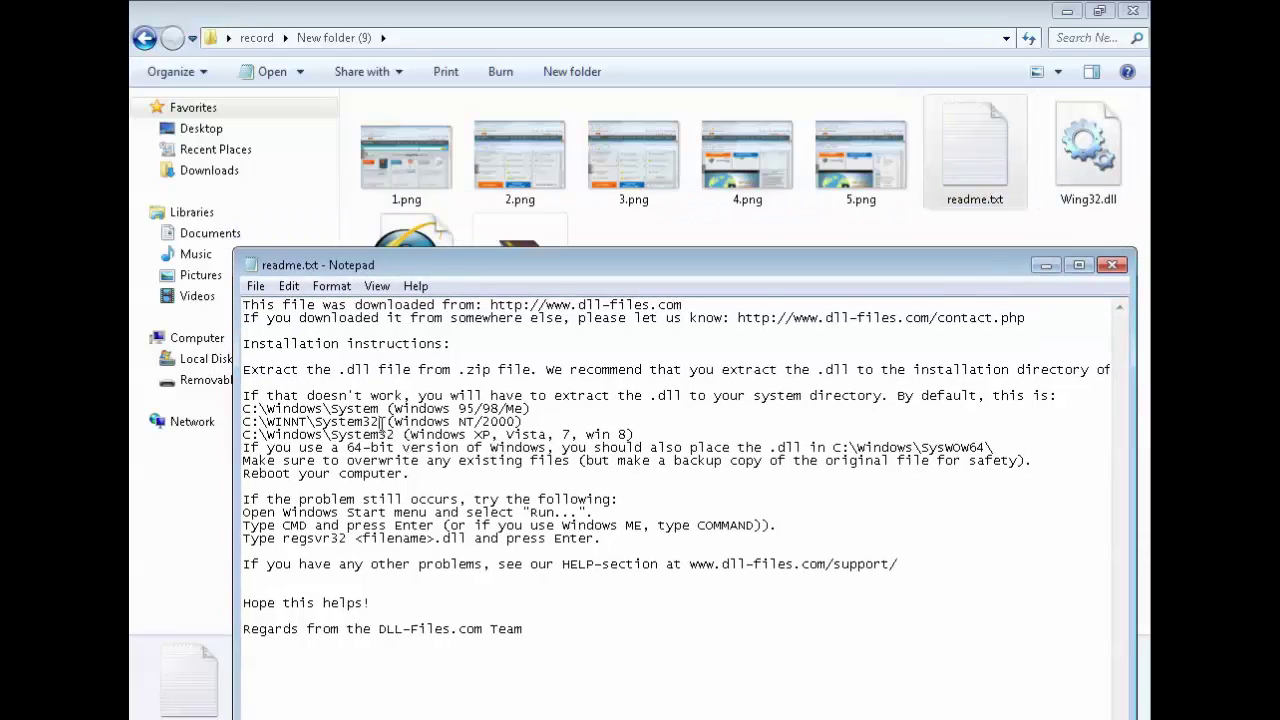
drag(381, 424, 315, 422)
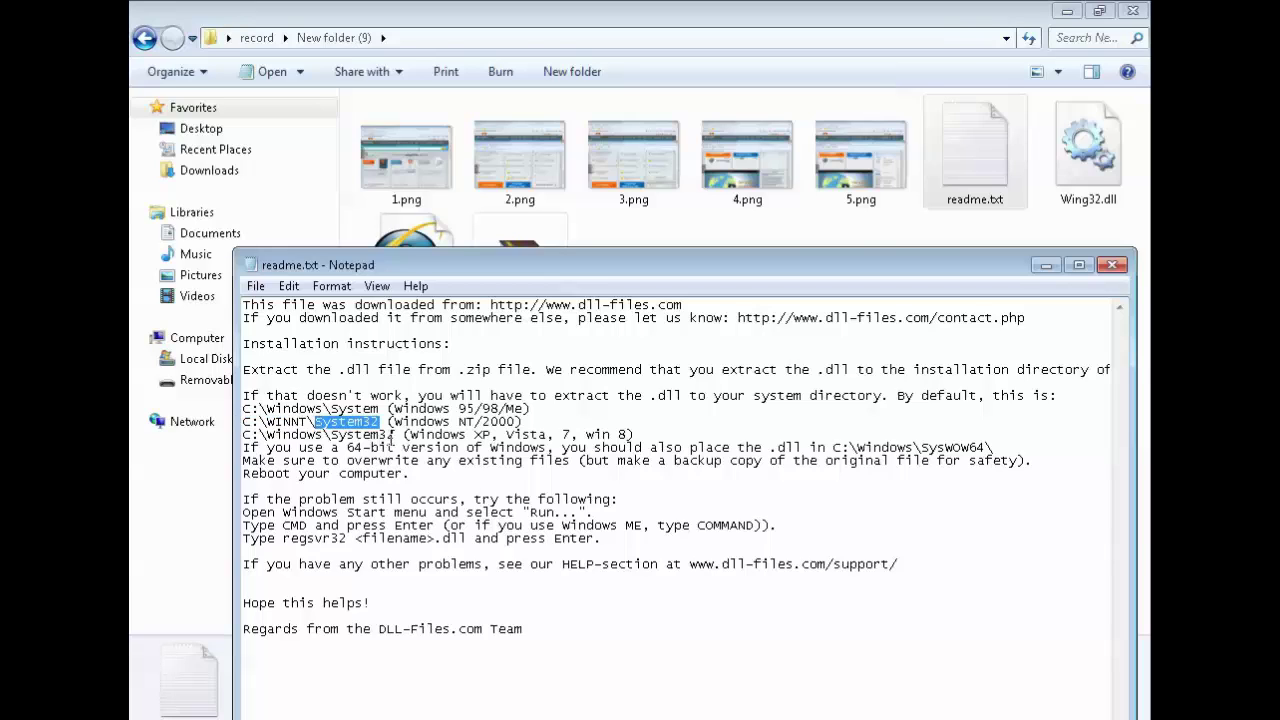
drag(391, 436, 231, 434)
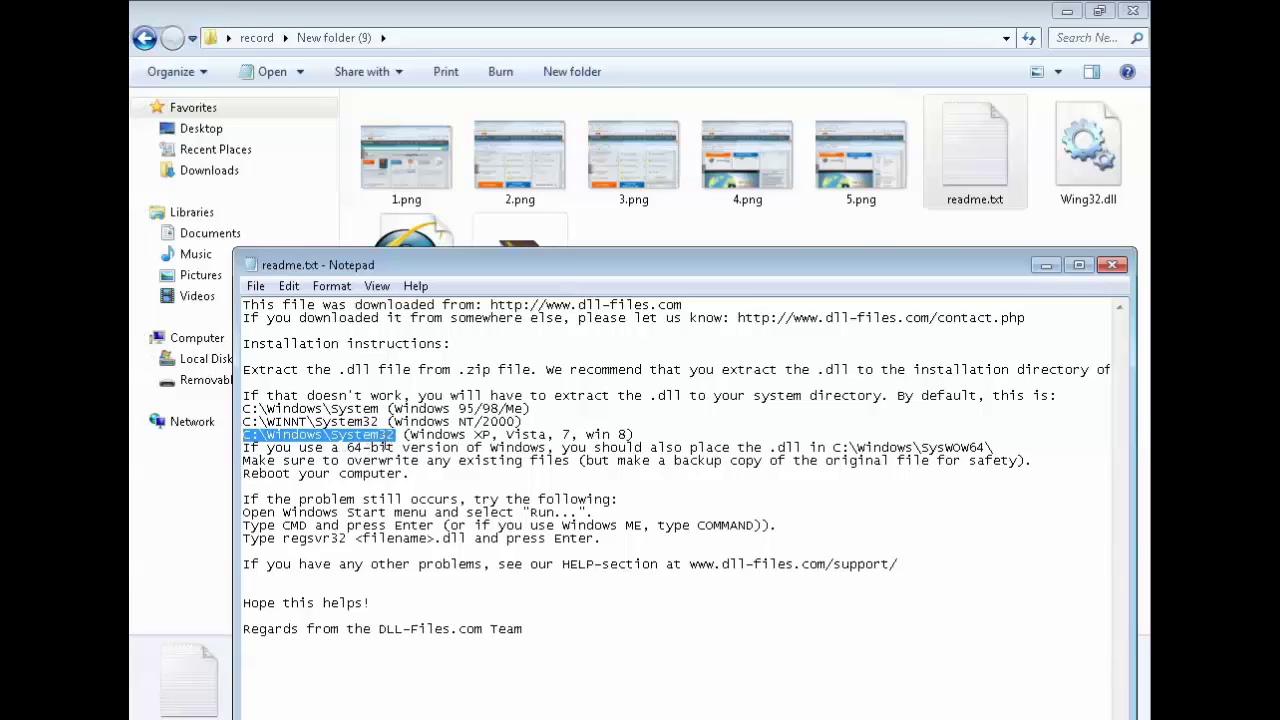
click(1112, 264)
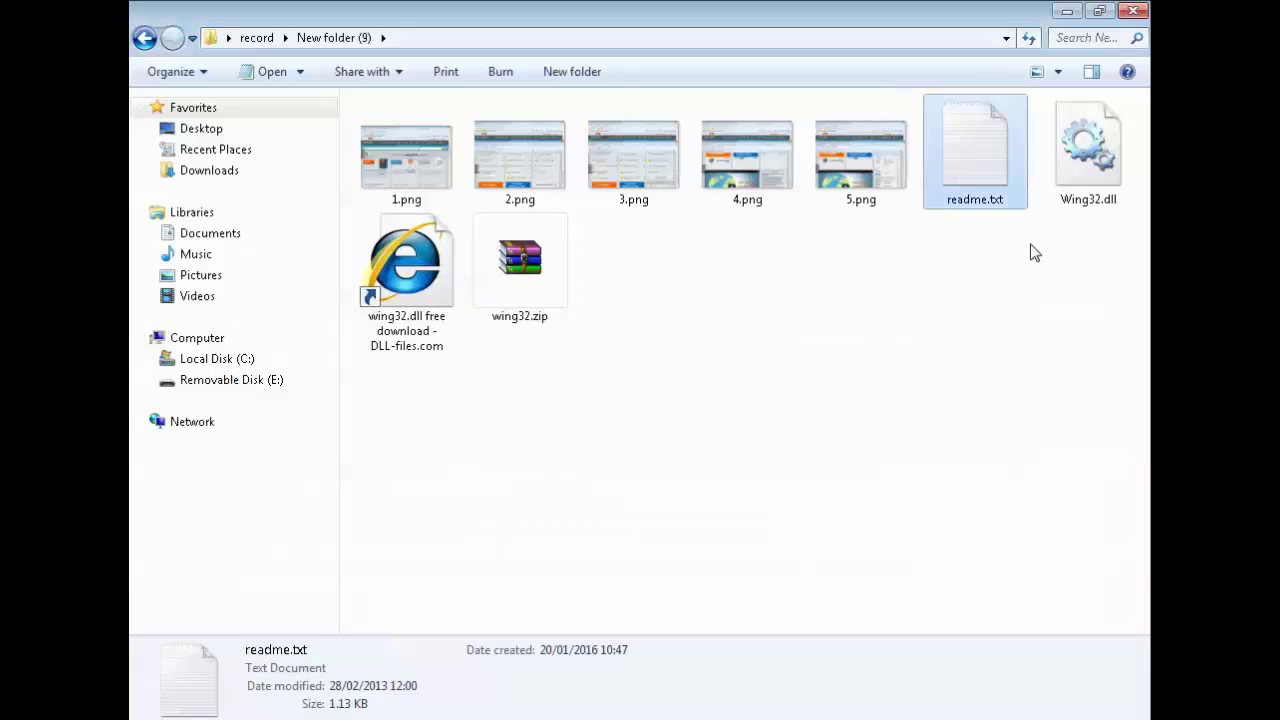
- Copy Wing32.dll from New folder (9) and recheck the destination directory given in readme.txt
right_click(1073, 190)
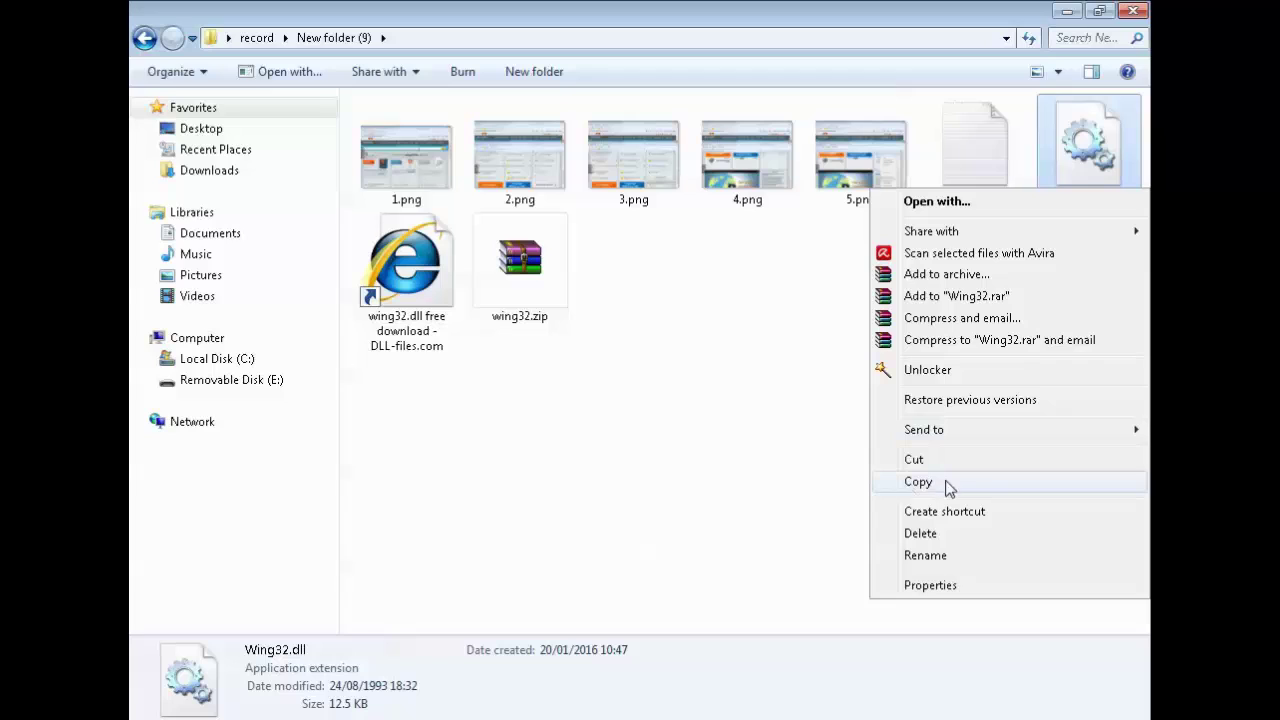
click(947, 489)
right_click(1067, 197)
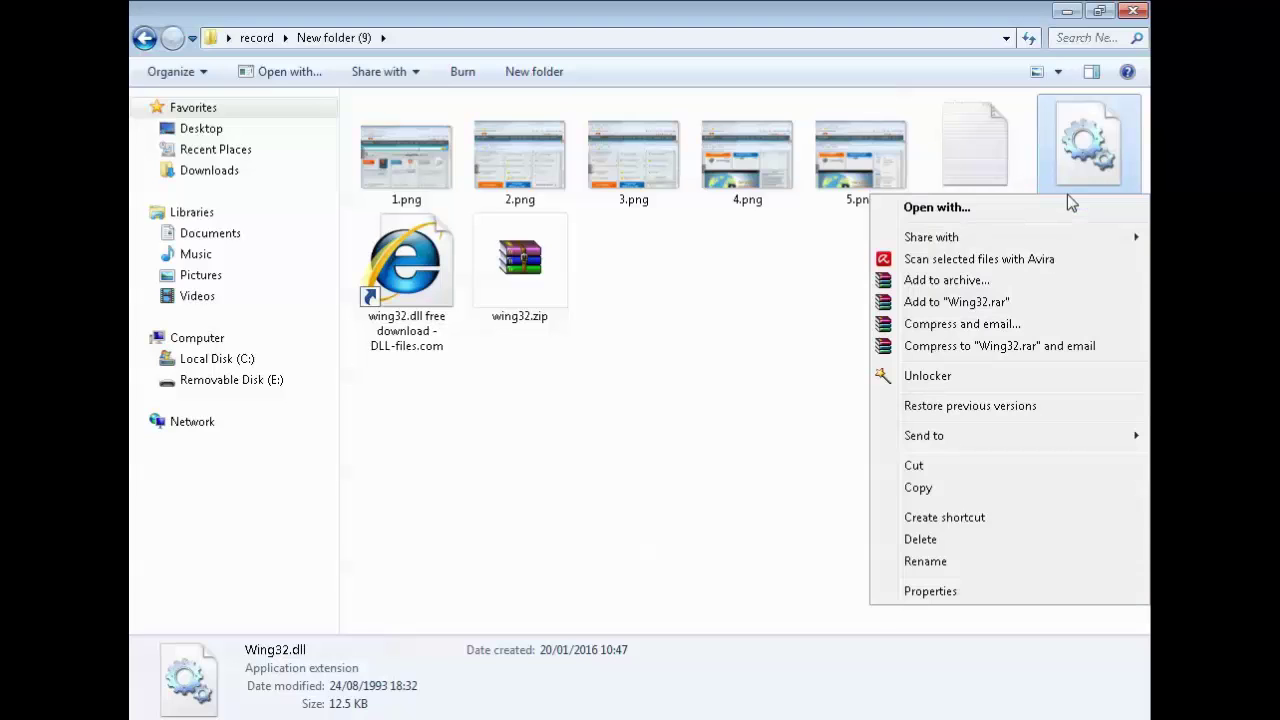
click(918, 488)
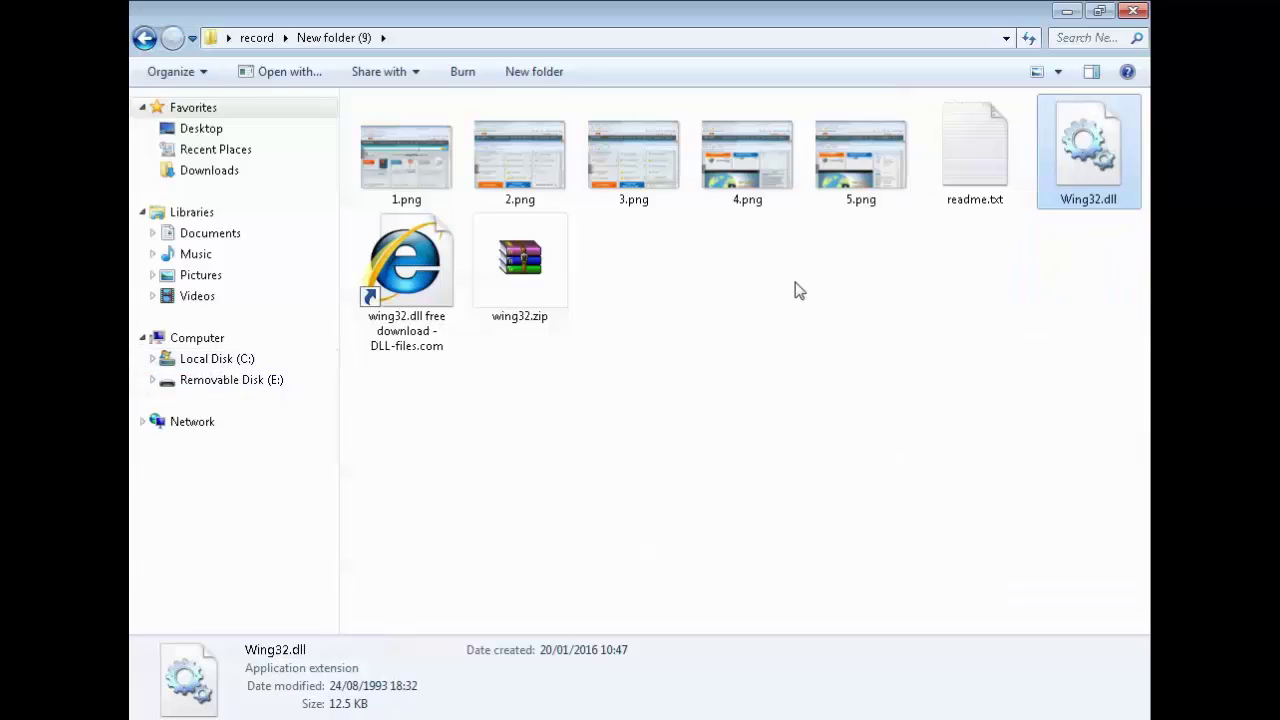
double_click(992, 177)
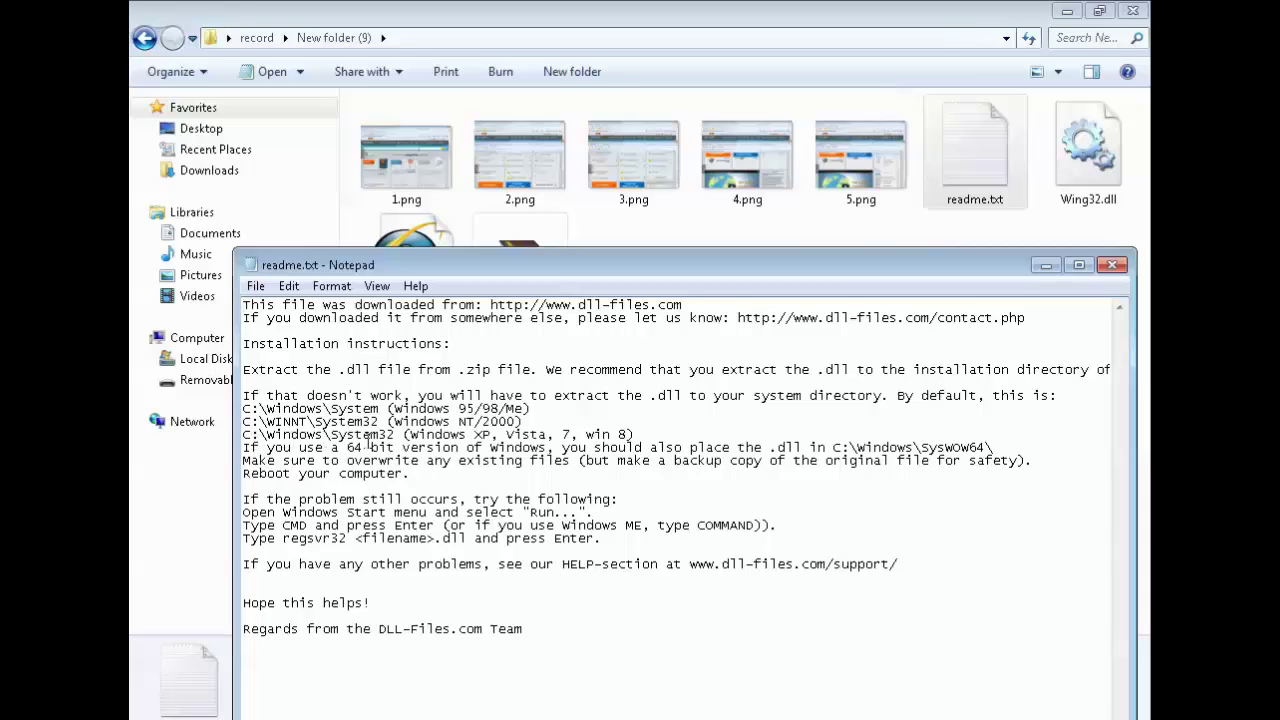
click(1112, 264)
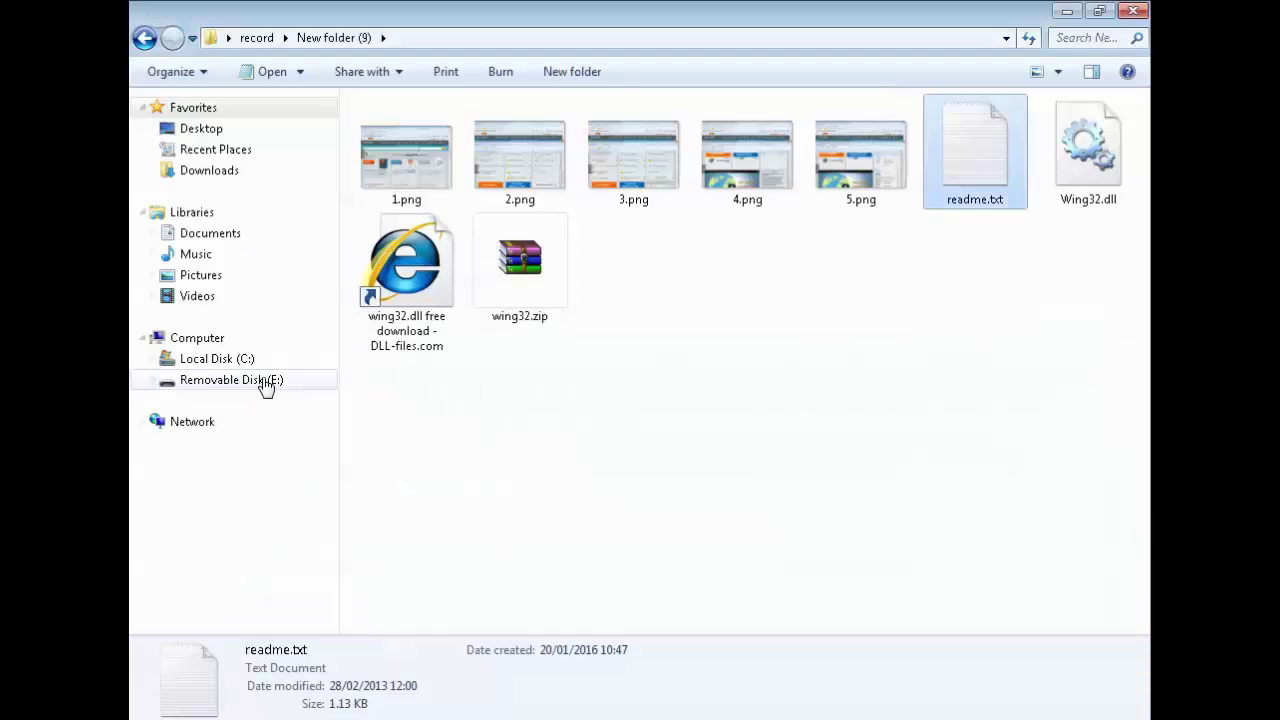
- Paste Wing32.dll into C:\Windows\System32 and grant administrator permission for the copy
click(153, 362)
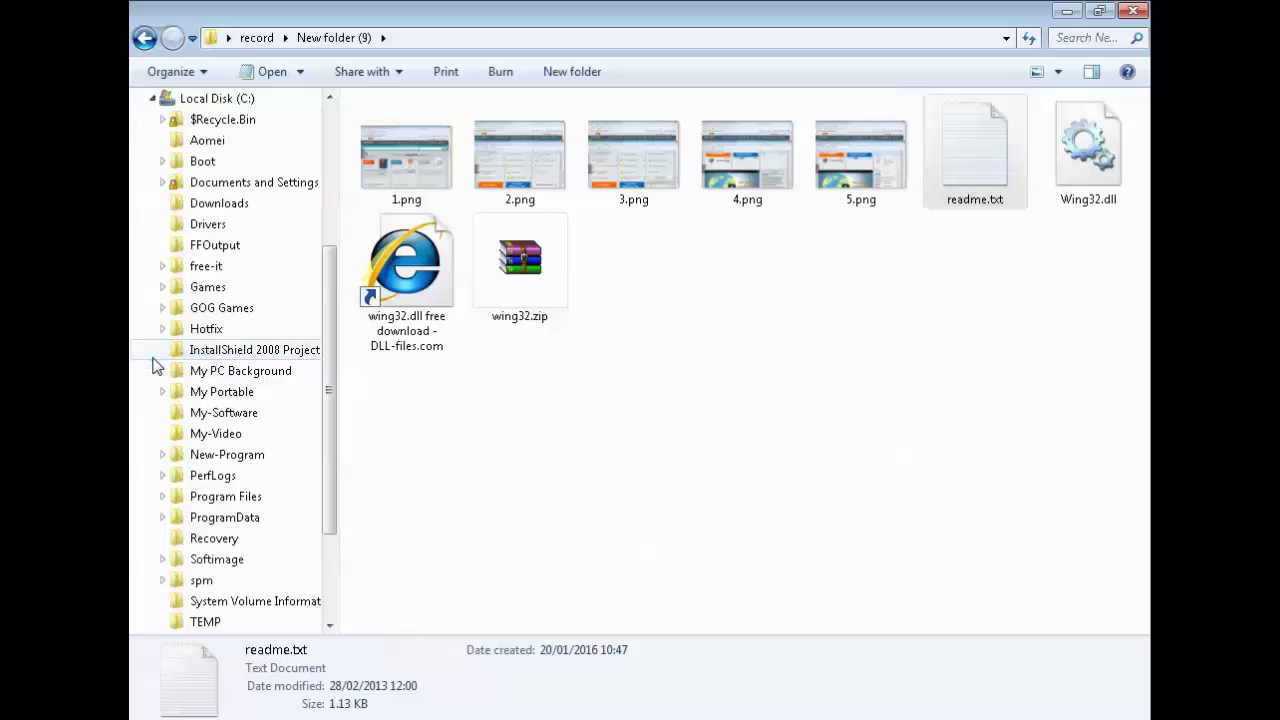
scroll(190, 366, down, 3)
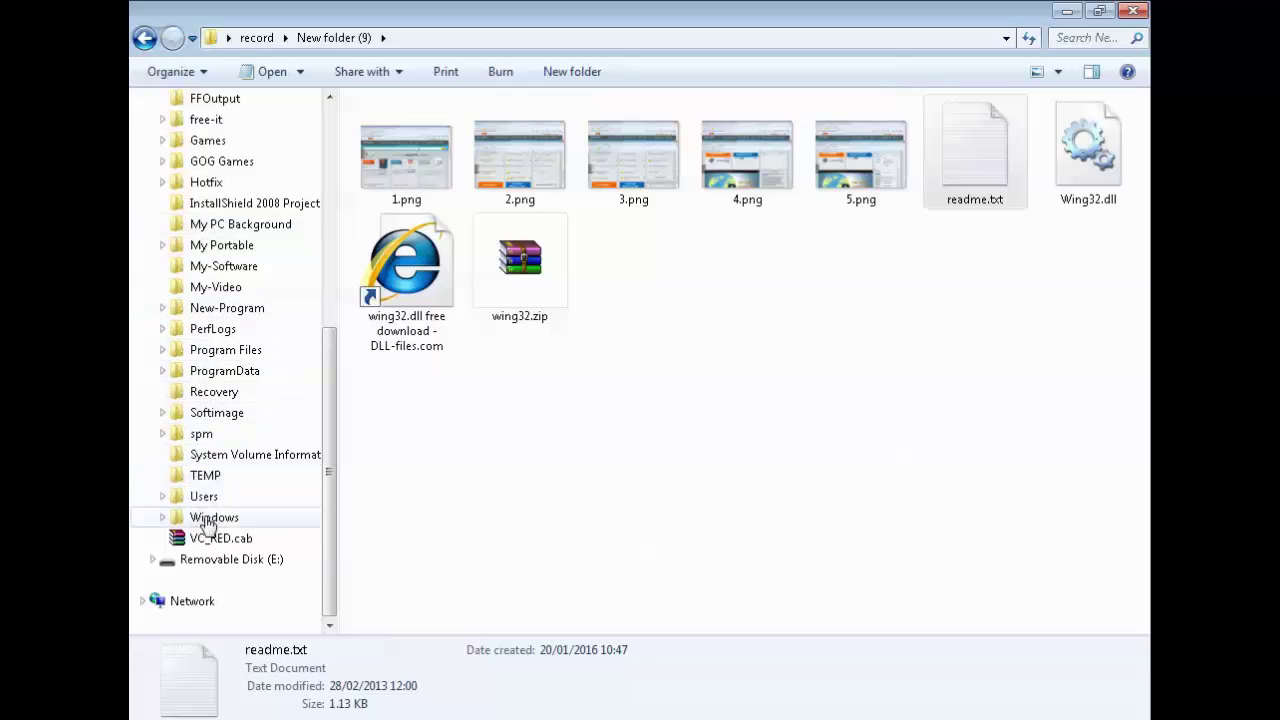
click(161, 518)
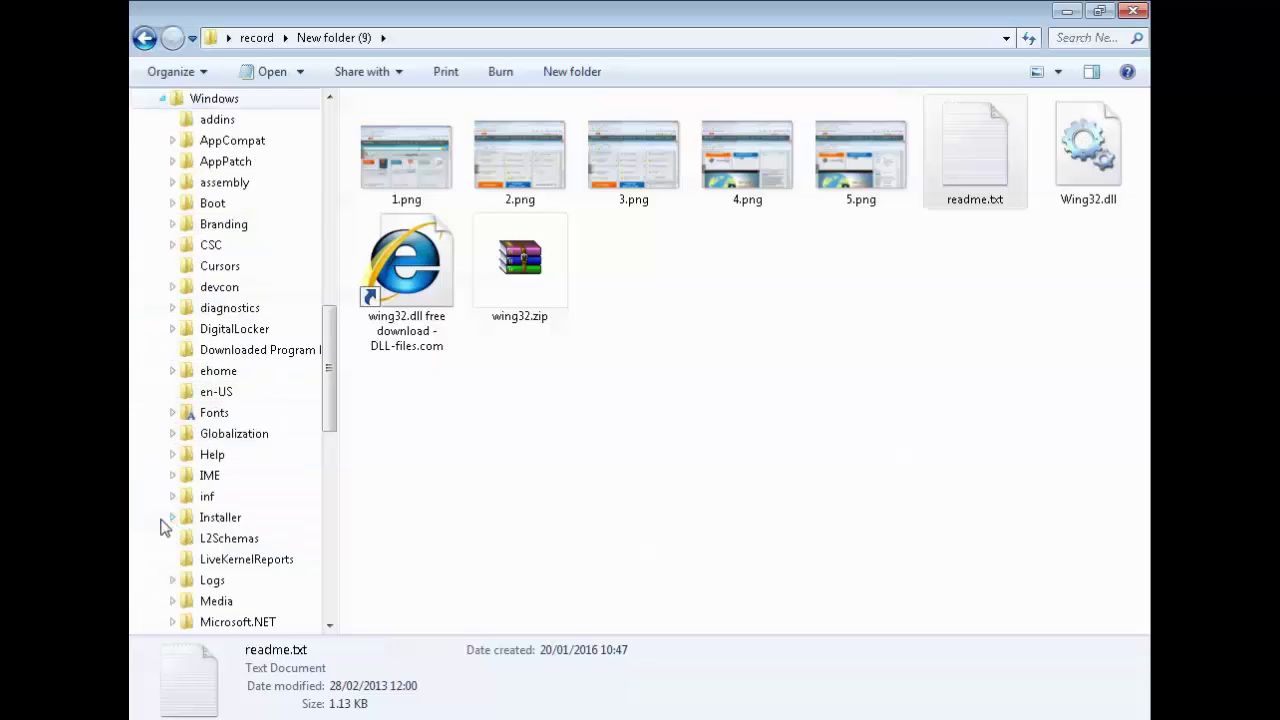
scroll(185, 480, down, 5)
scroll(190, 476, down, 7)
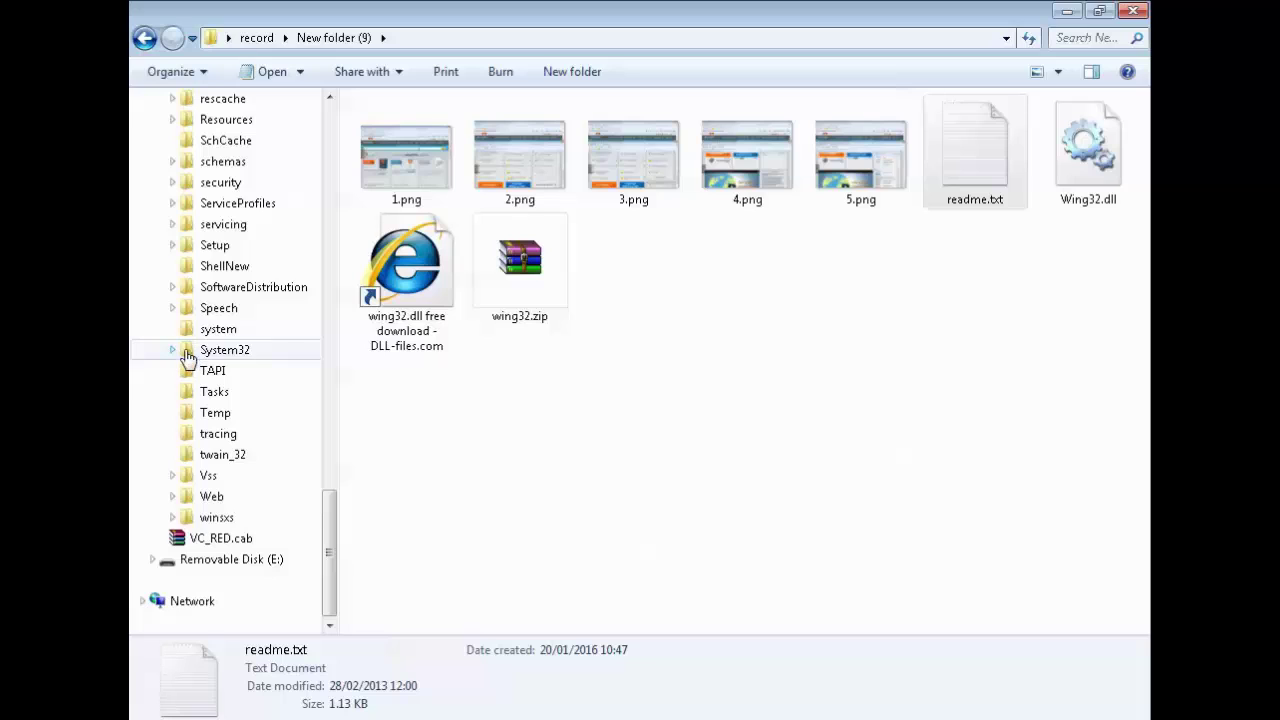
right_click(222, 356)
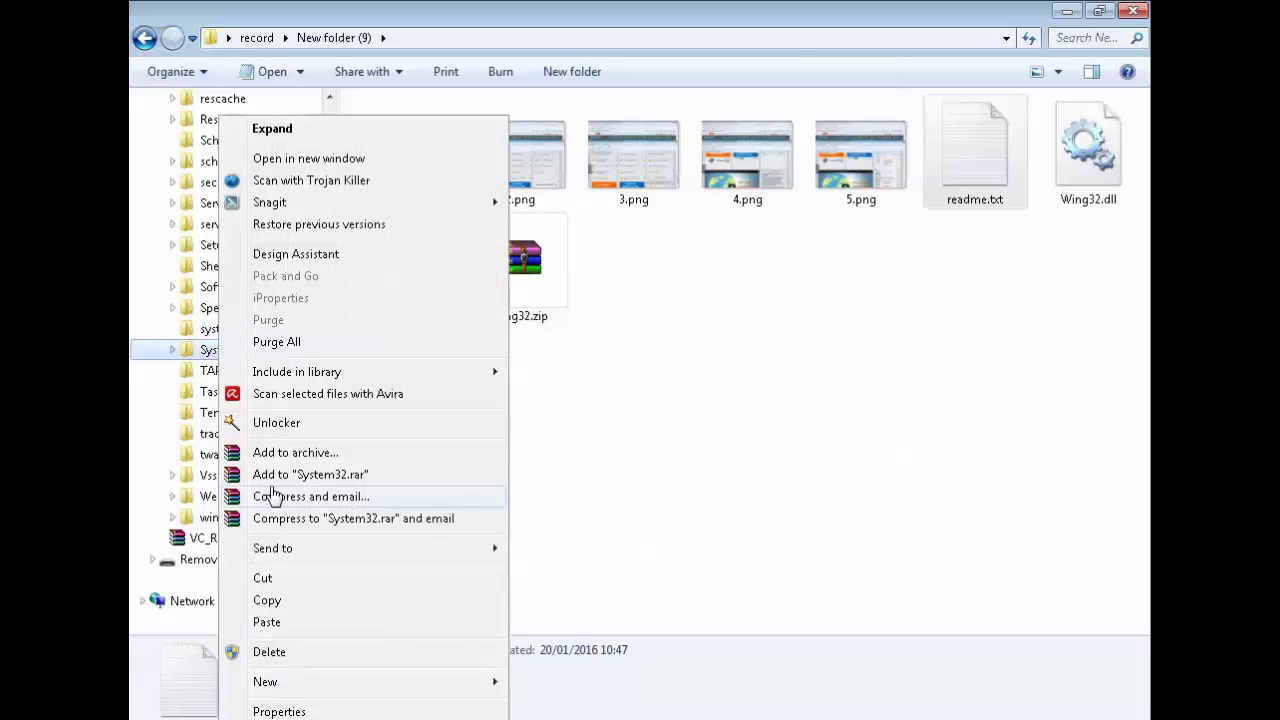
click(267, 622)
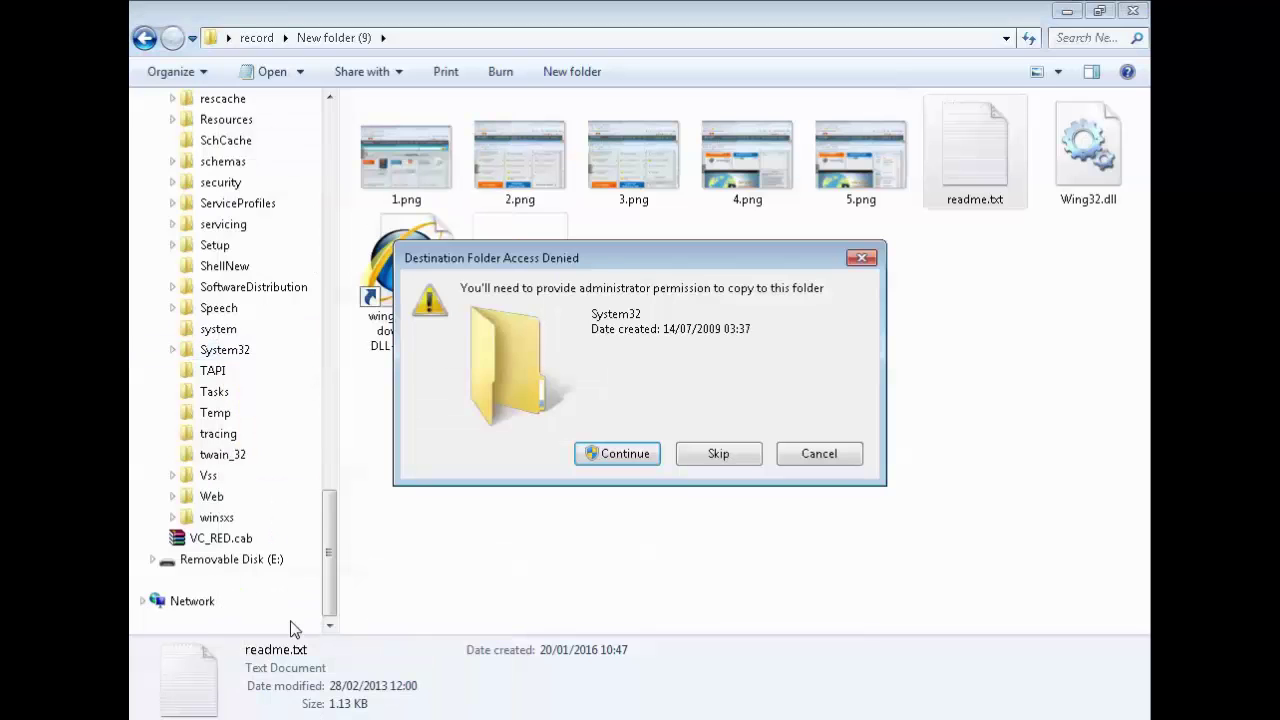
click(617, 454)
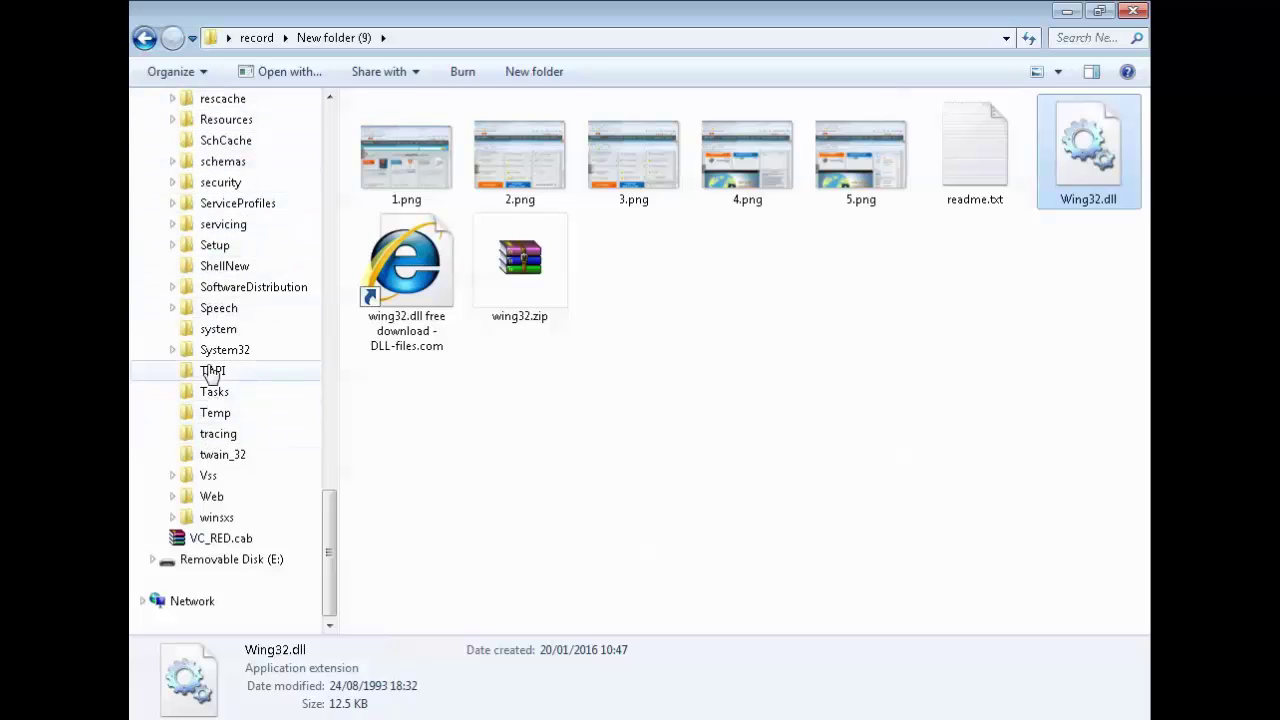
- Collapse the Windows folder and Local Disk (C:) in the folder tree
drag(326, 508, 355, 233)
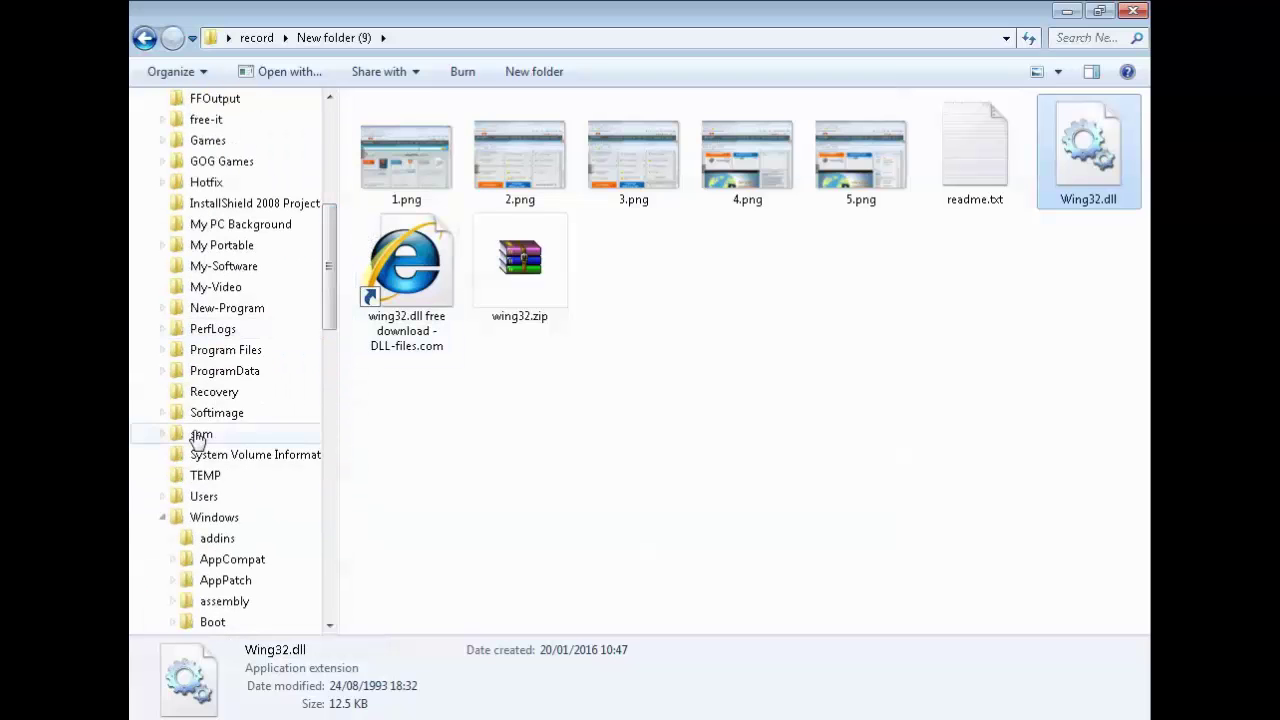
click(165, 517)
drag(333, 470, 347, 260)
click(153, 266)
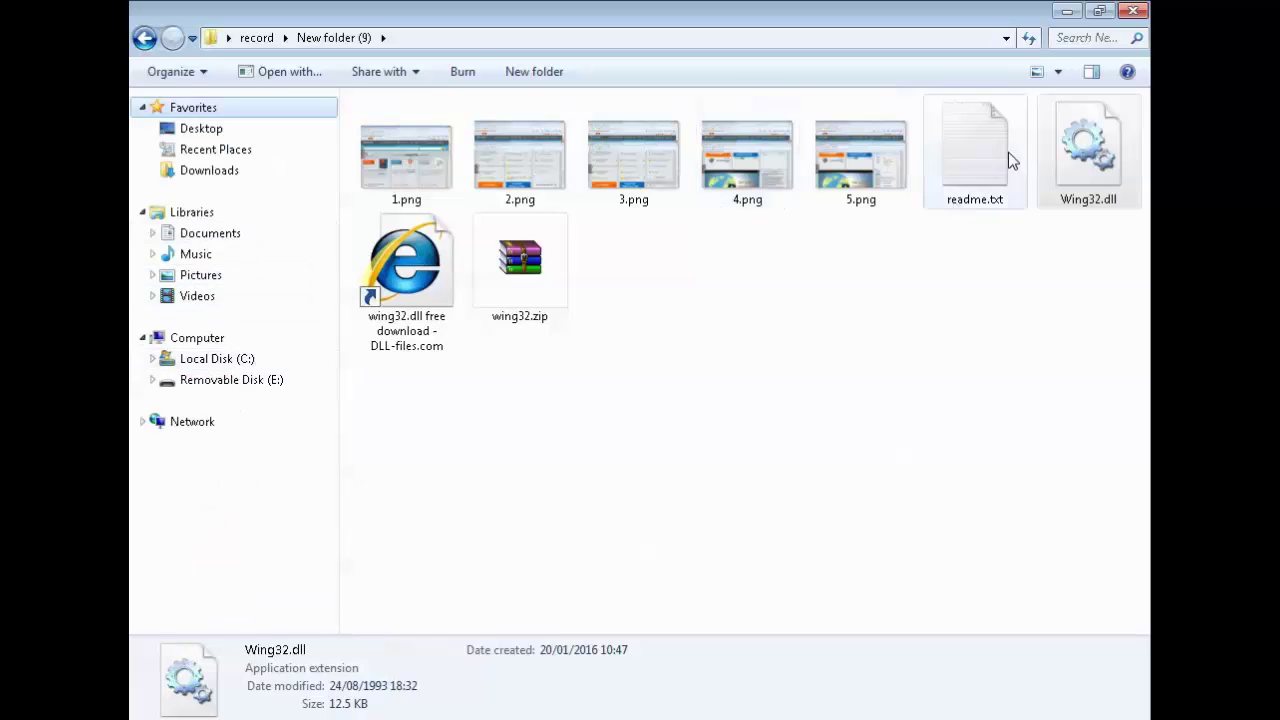
- Copy Wing32.dll from New folder (9) once more
right_click(1082, 168)
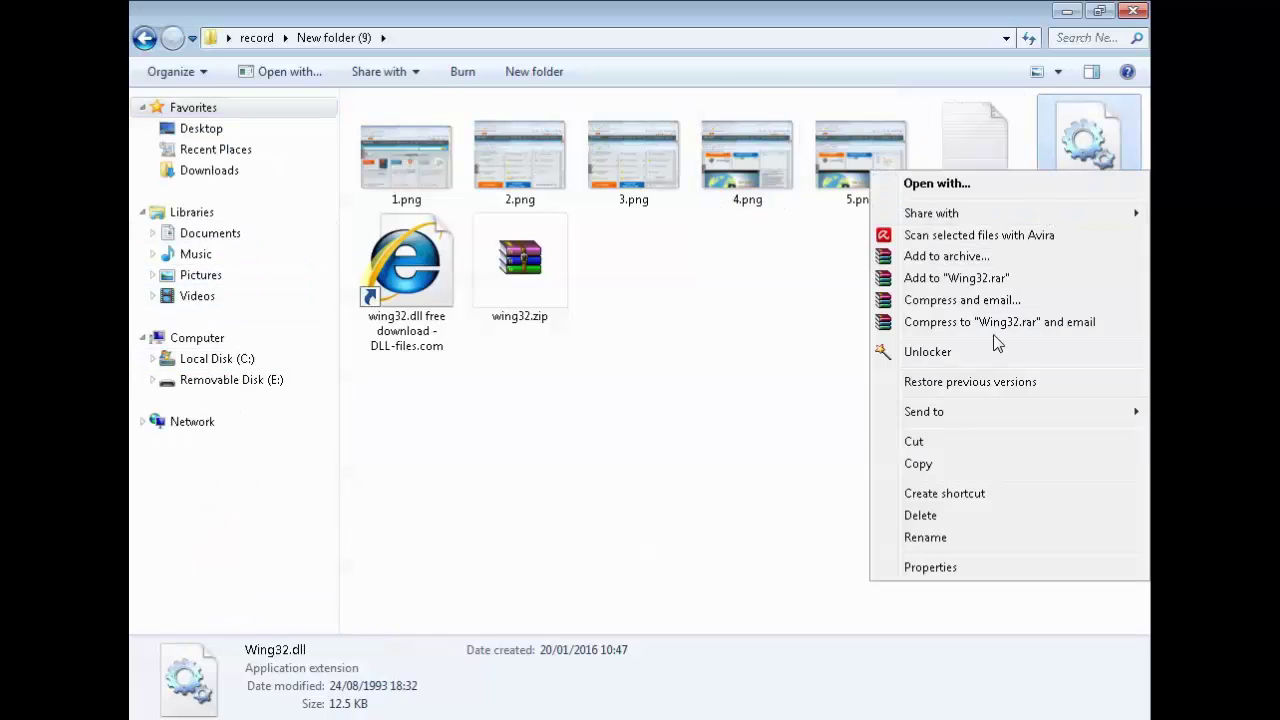
click(913, 462)
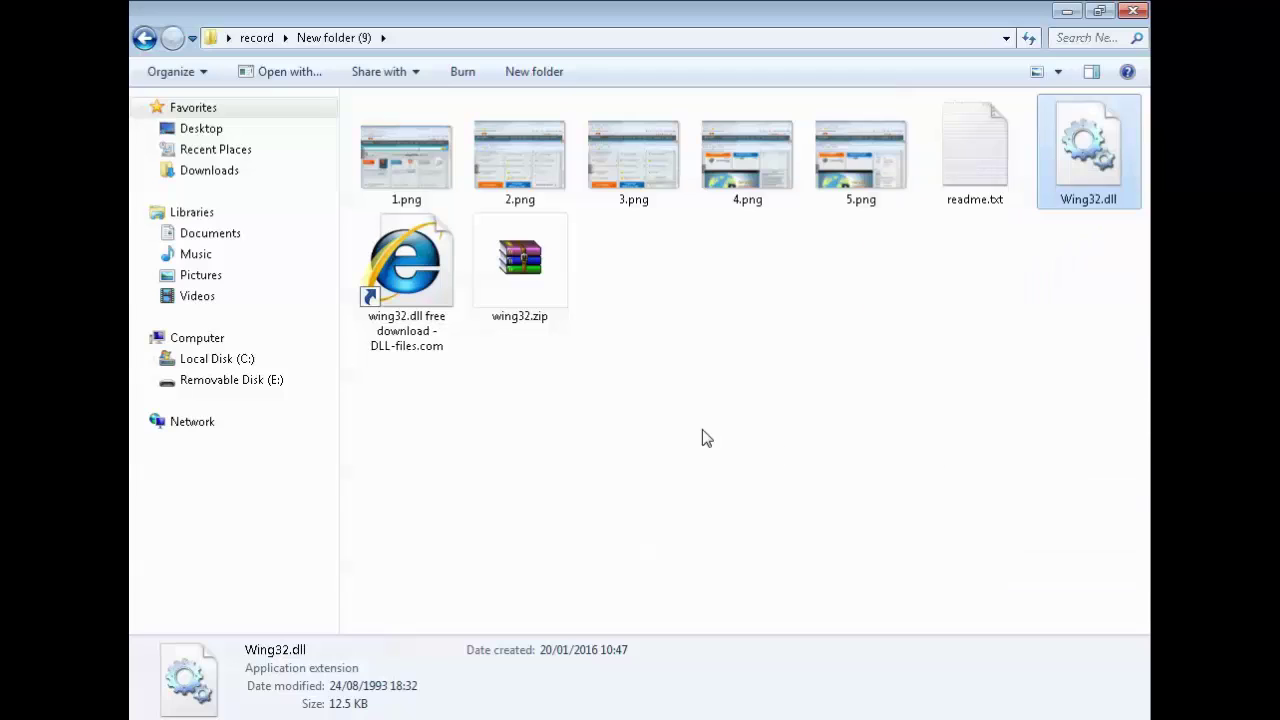
right_click(1110, 180)
click(938, 466)
- Paste Wing32.dll into C:\Windows\System32 again, replacing the existing file and granting administrator permission
click(154, 360)
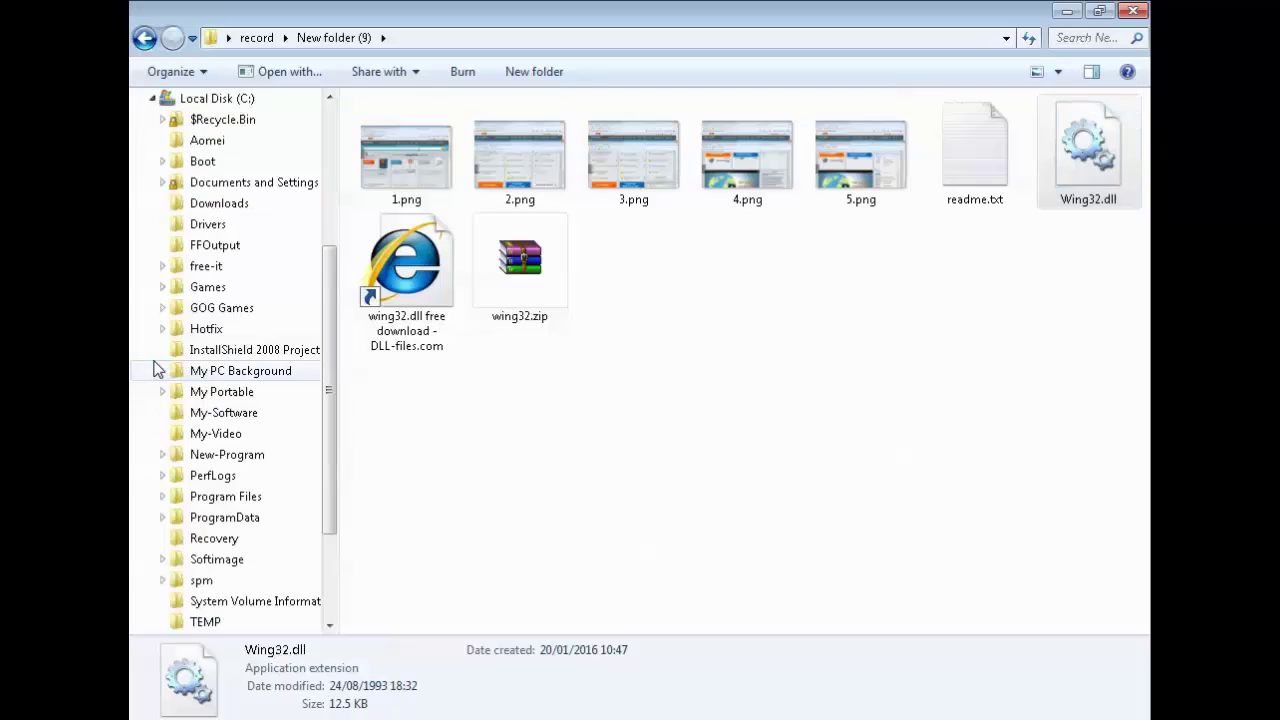
scroll(246, 366, down, 3)
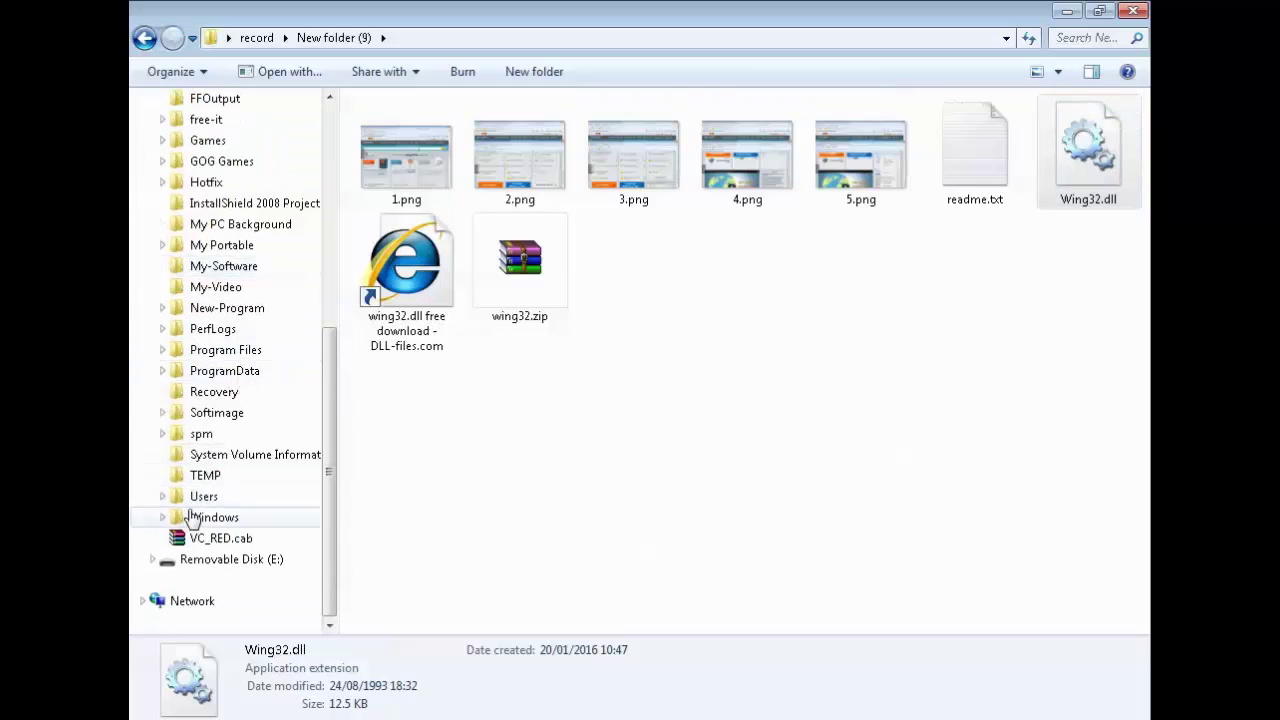
click(162, 517)
scroll(214, 457, down, 10)
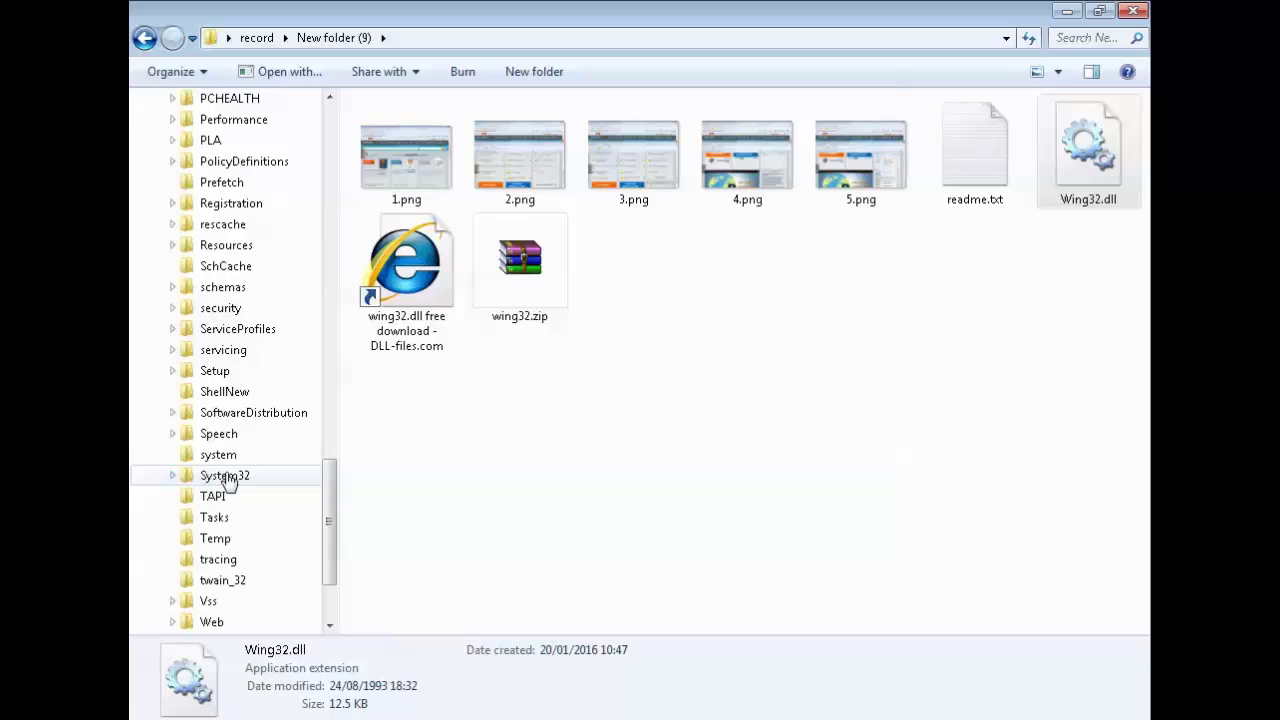
right_click(224, 480)
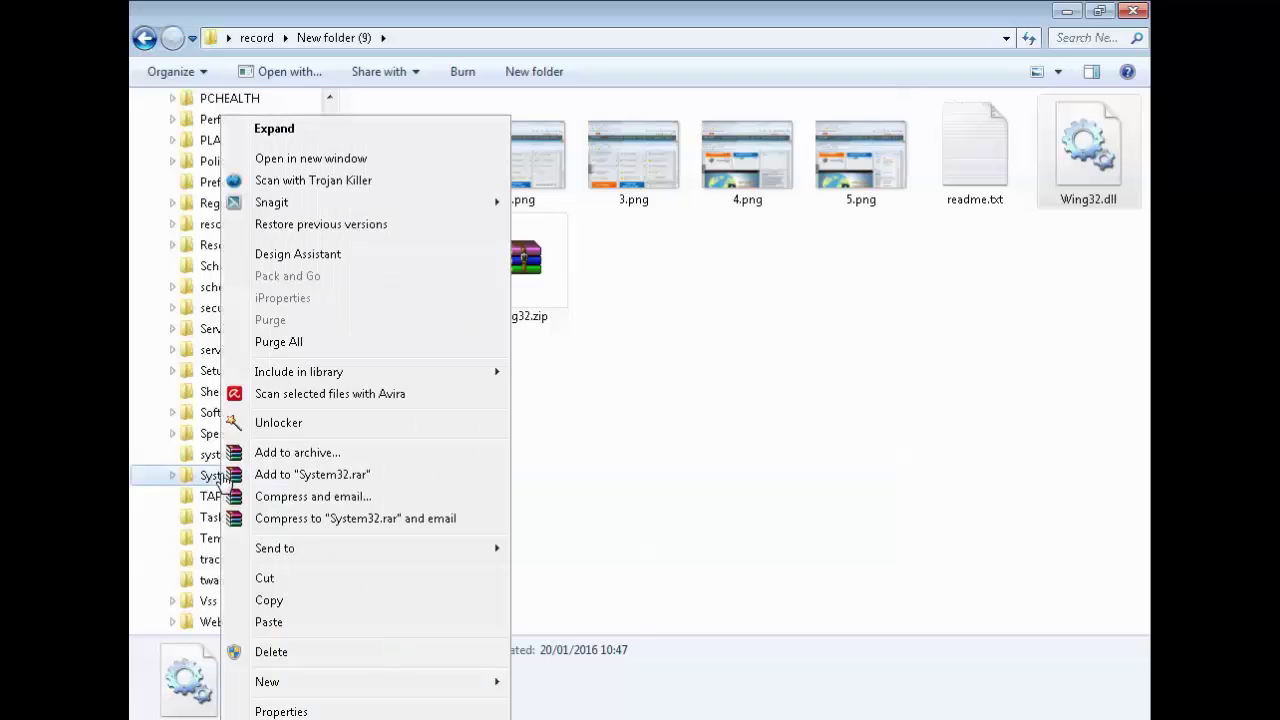
click(289, 625)
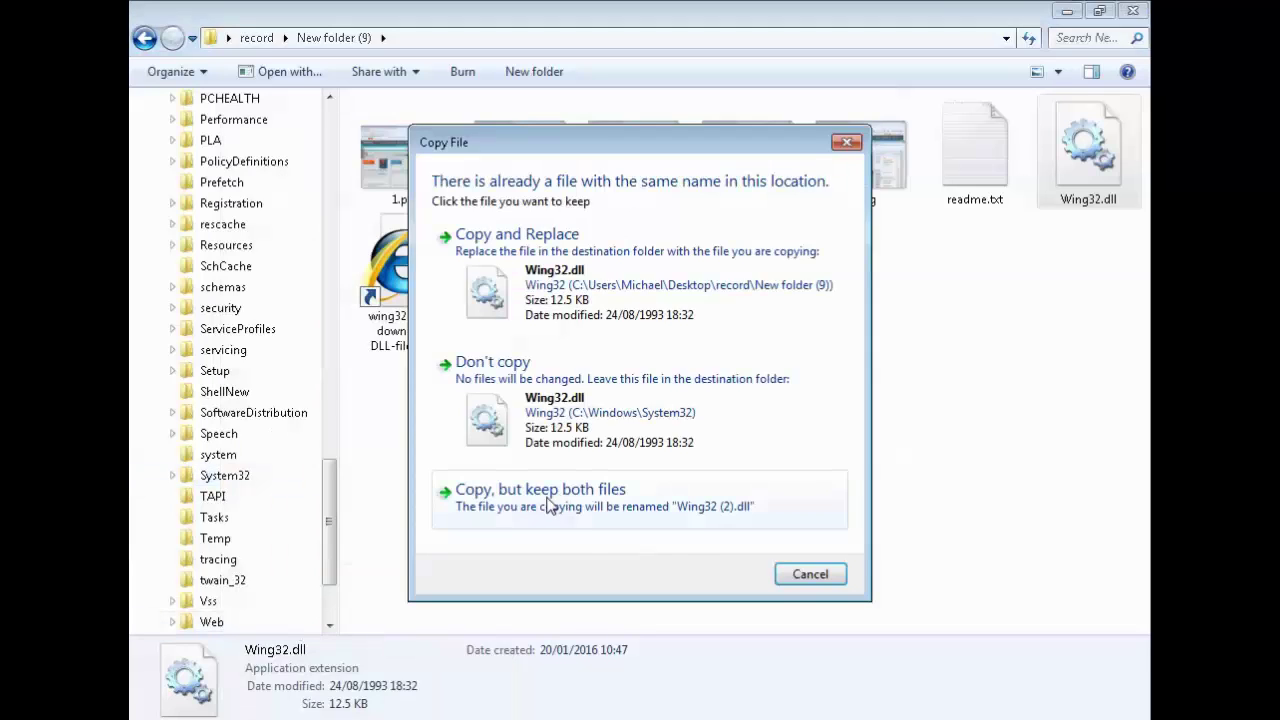
click(576, 290)
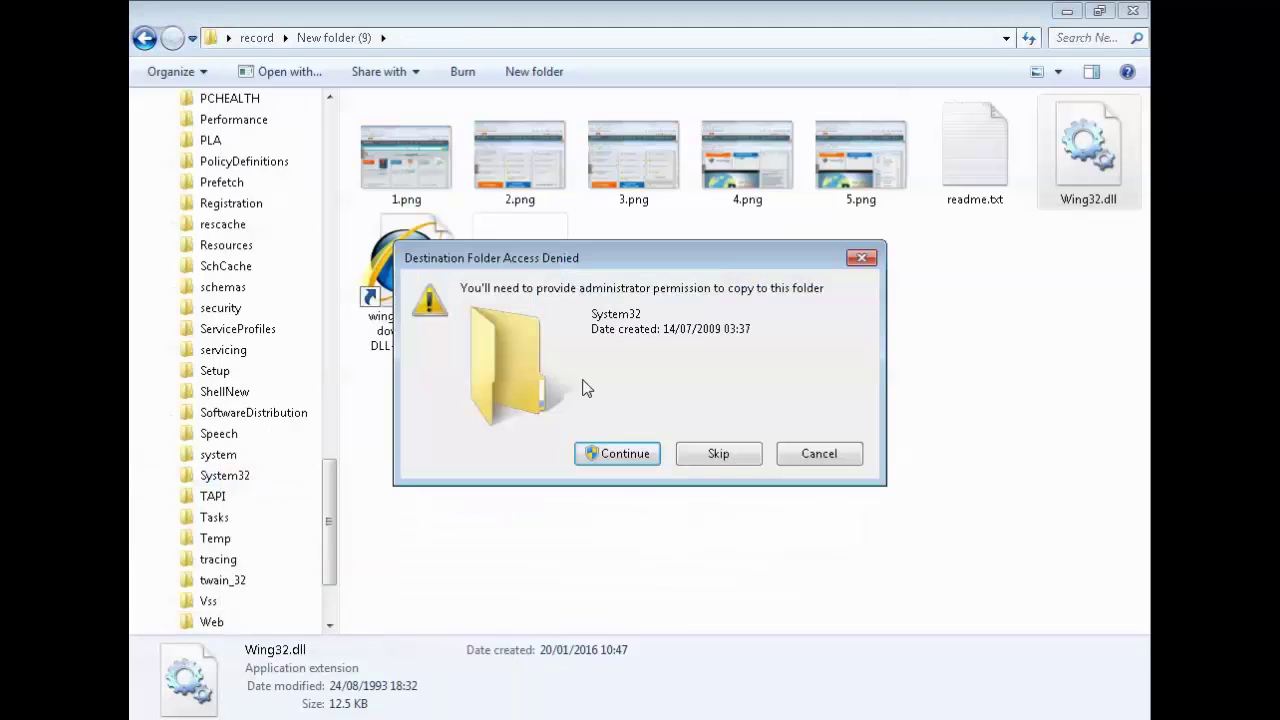
click(606, 455)
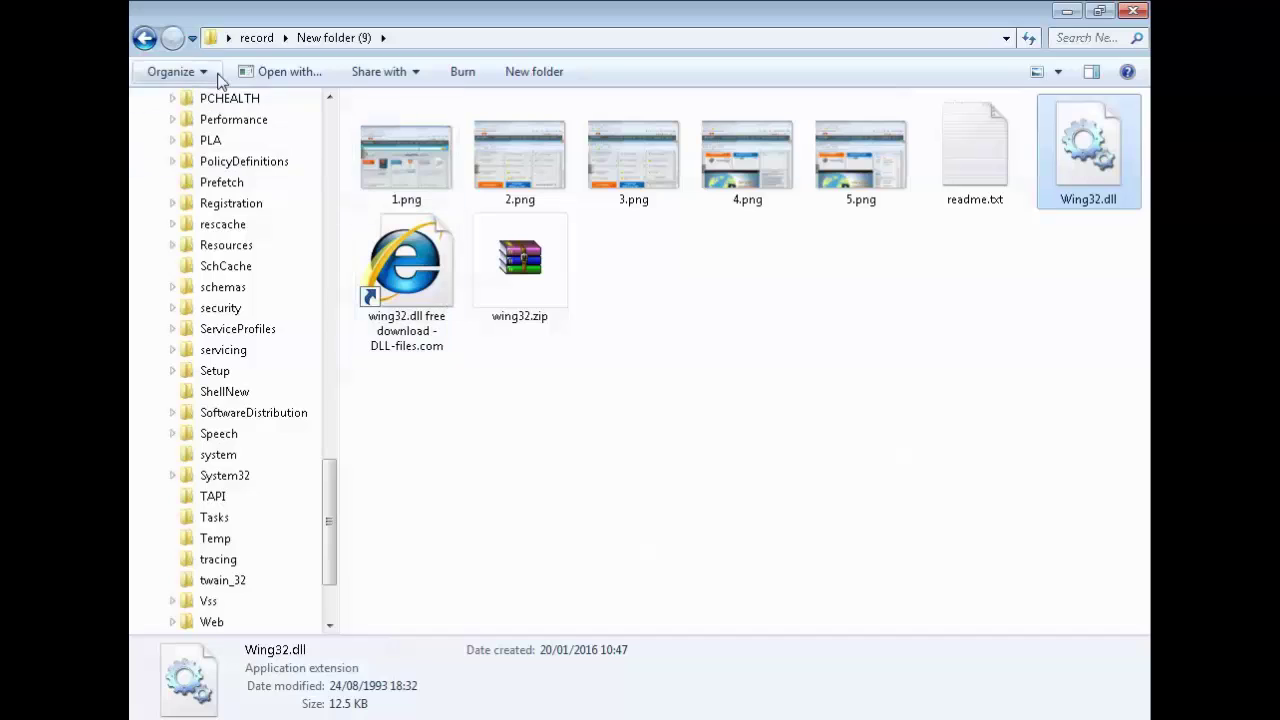
- Return to the record folder, select the HEROES2W.EXE shortcut, and clear the selection
click(145, 40)
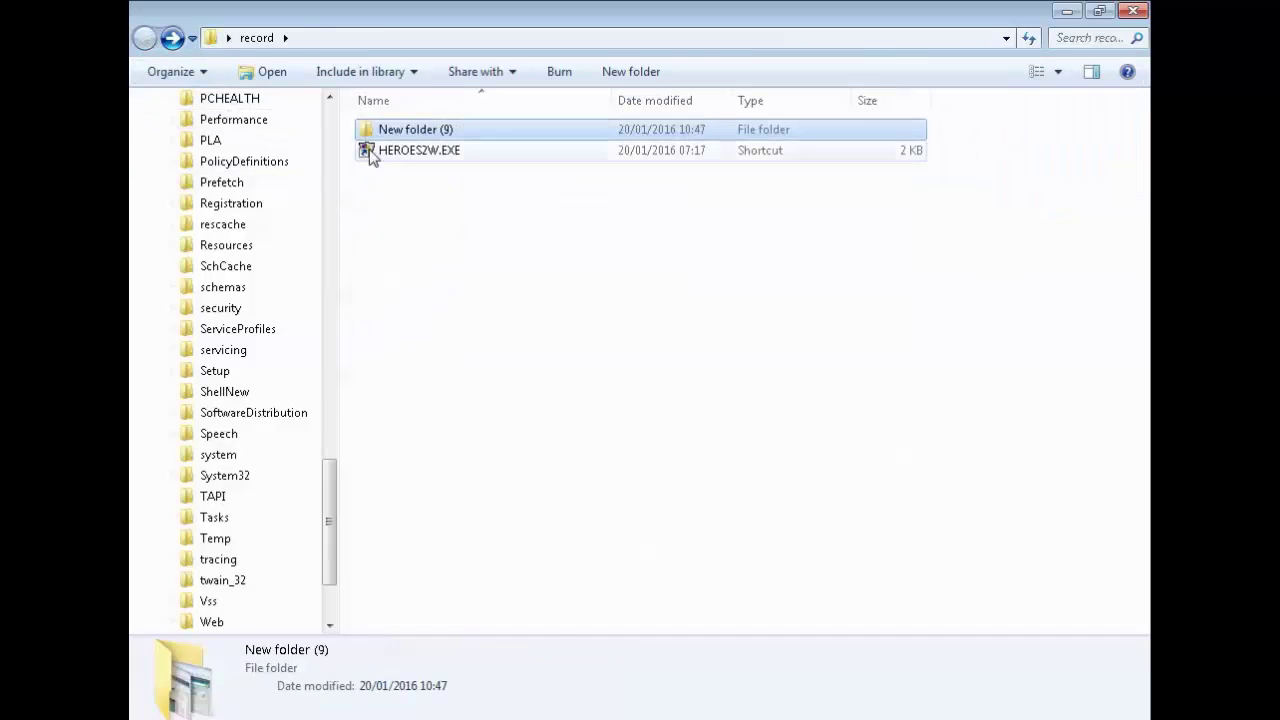
click(398, 153)
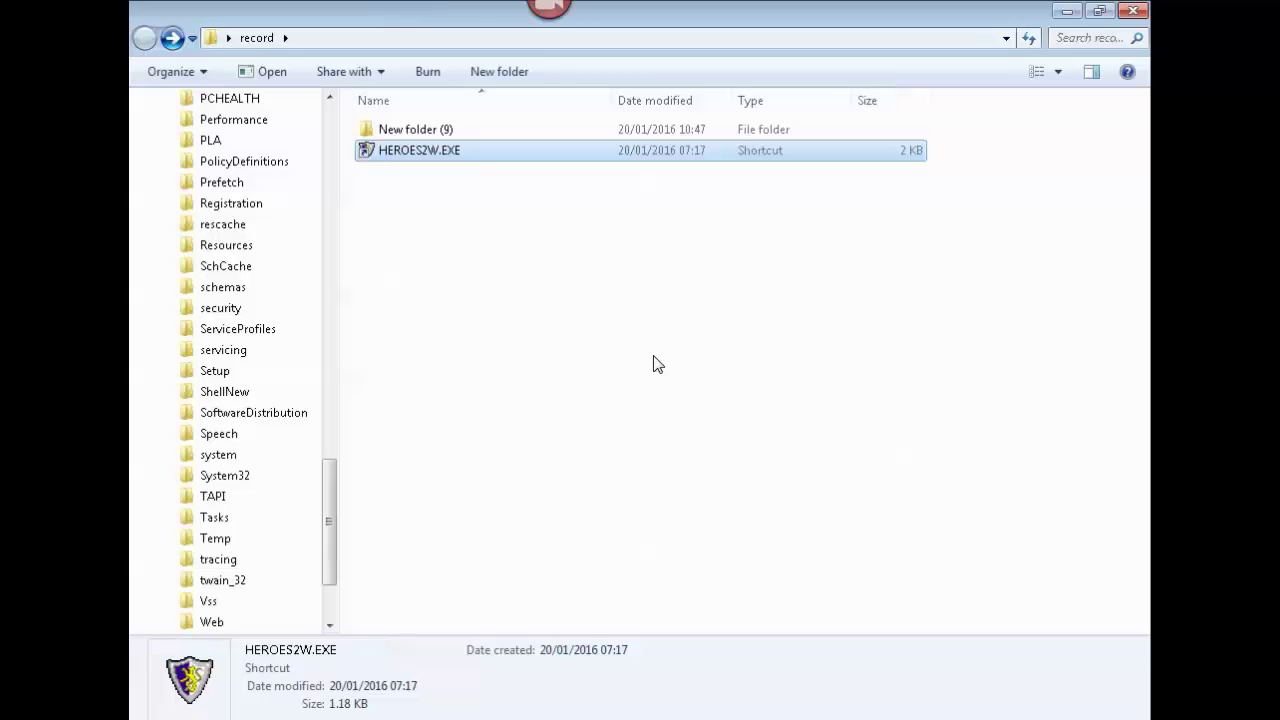
click(655, 364)
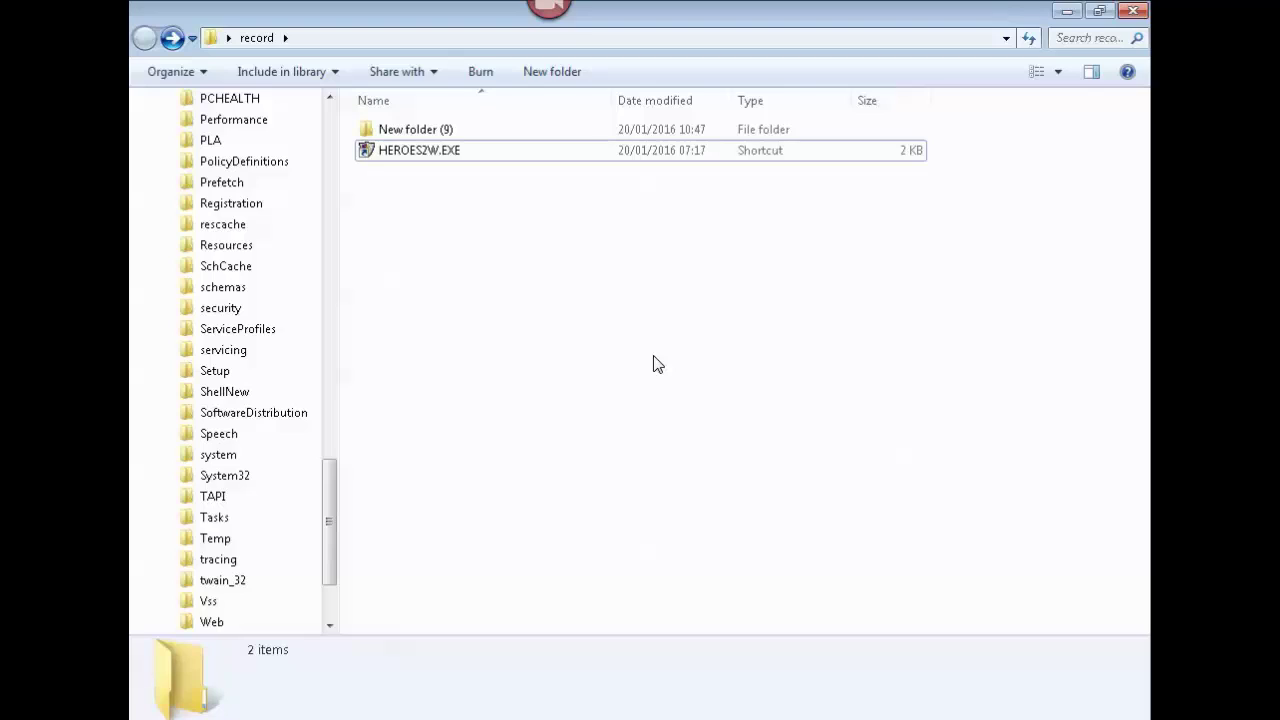